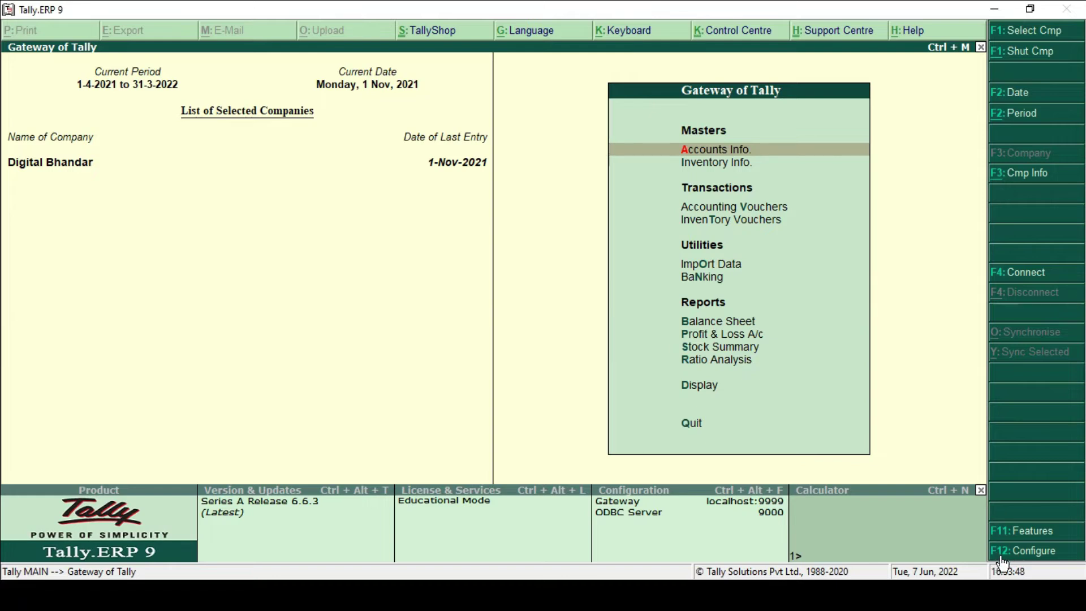
- Enable standard rates for stock items in the accounts and inventory master configuration, and save the change
left_click(1031, 556)
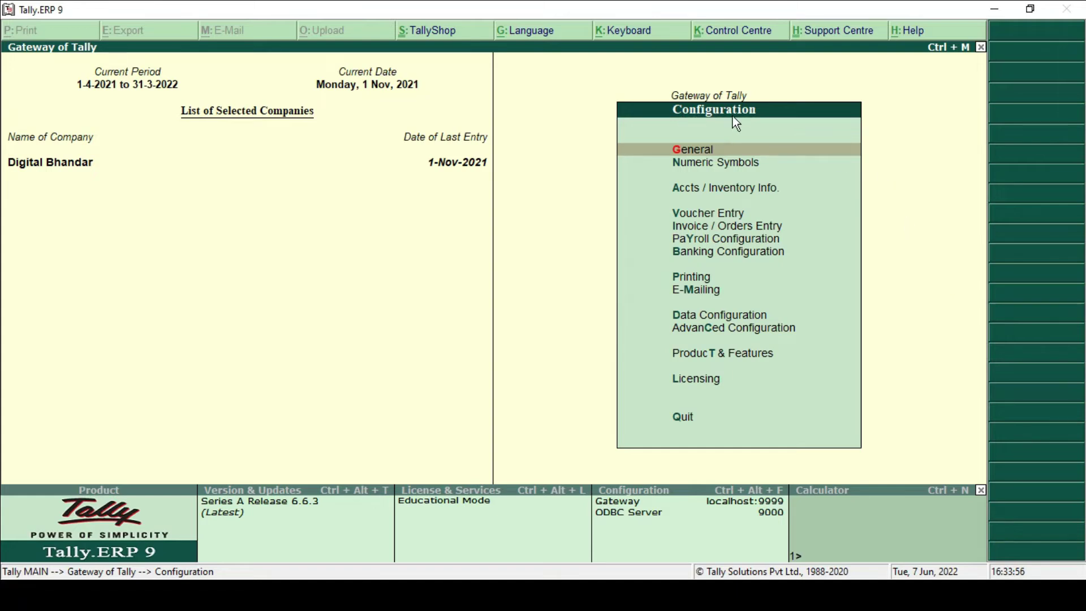
key("Down")
key("Down")
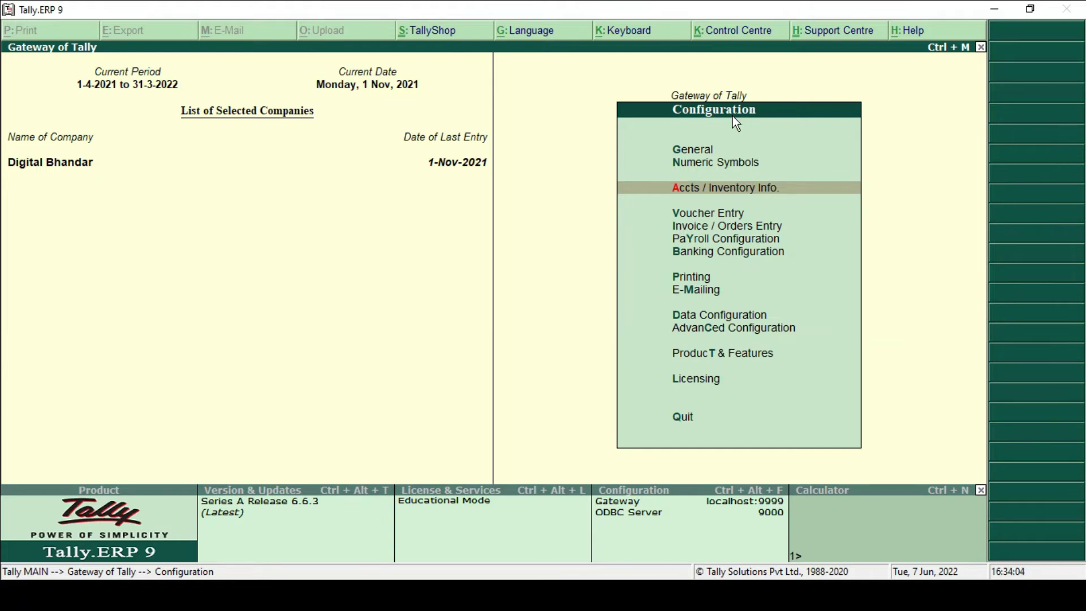
key("Return")
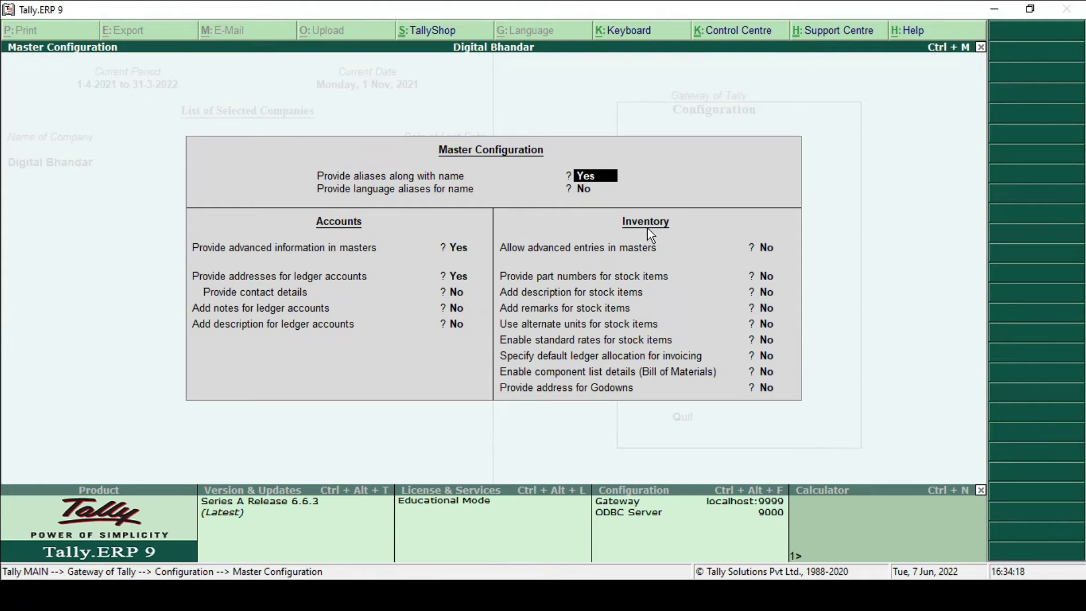
left_click(545, 341)
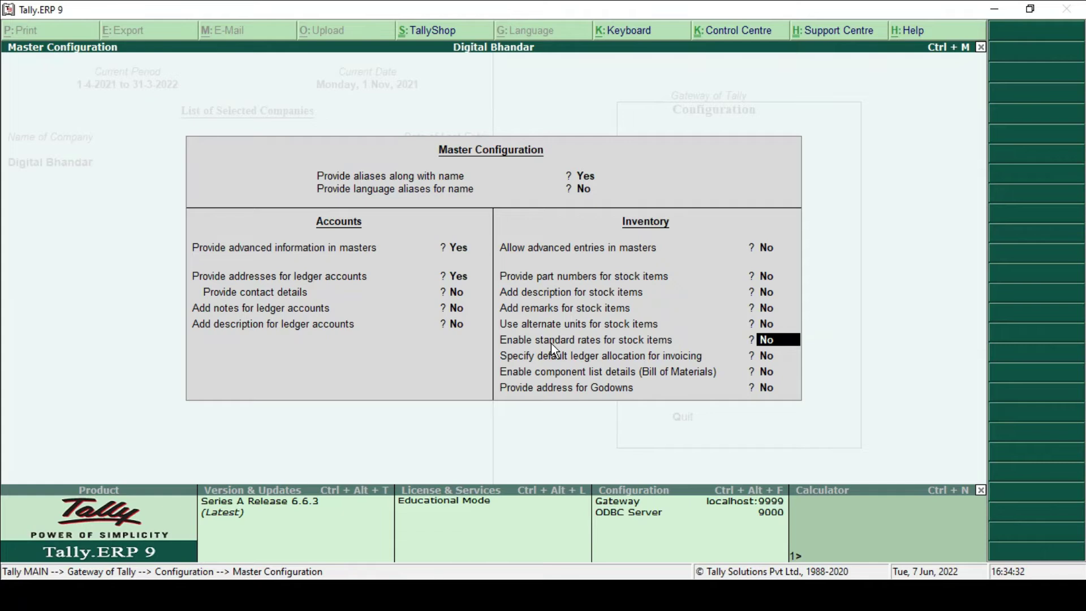
key("y")
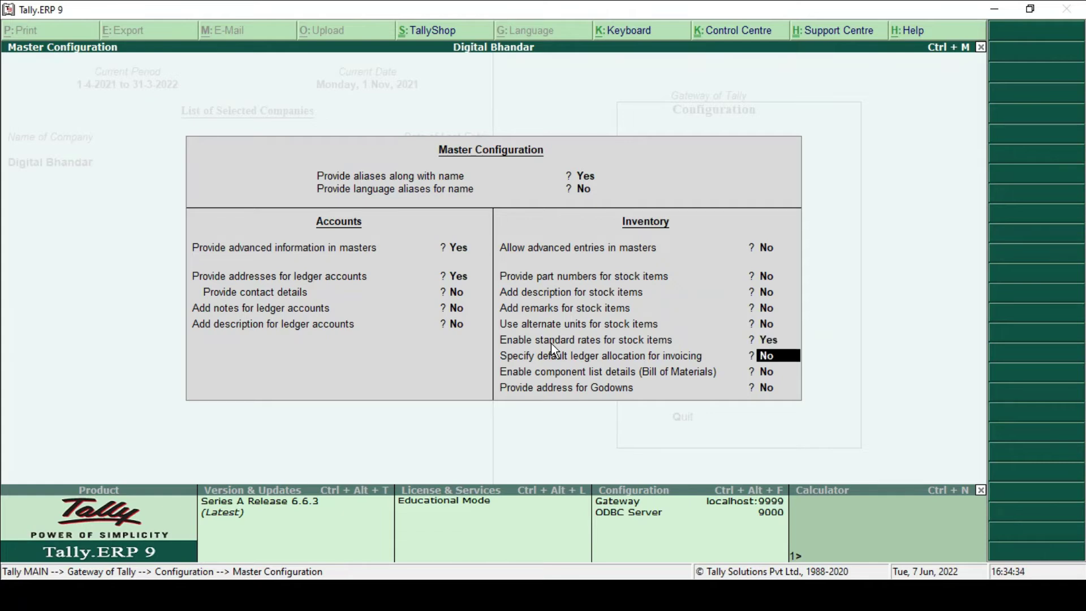
key("ctrl+a")
key("Escape")
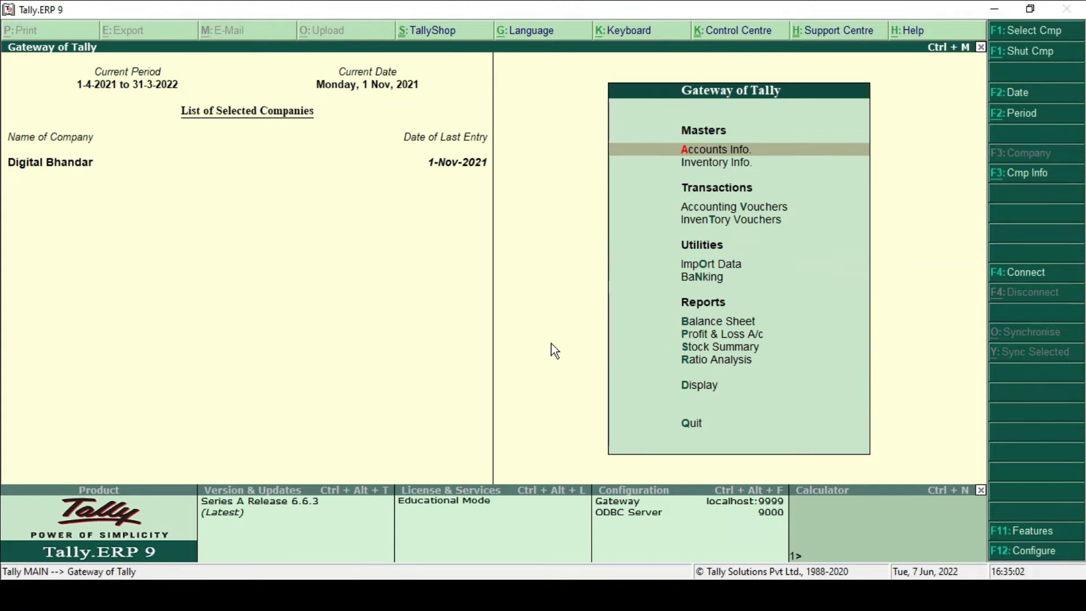
- Review the list of existing units of measure available for display in the inventory masters
key("Down")
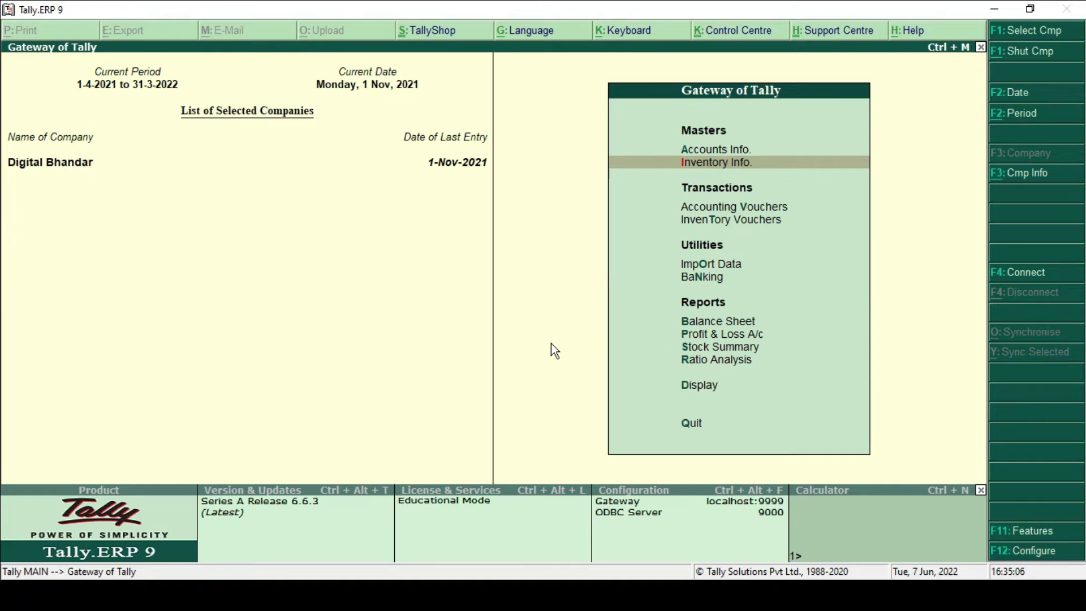
key("Return")
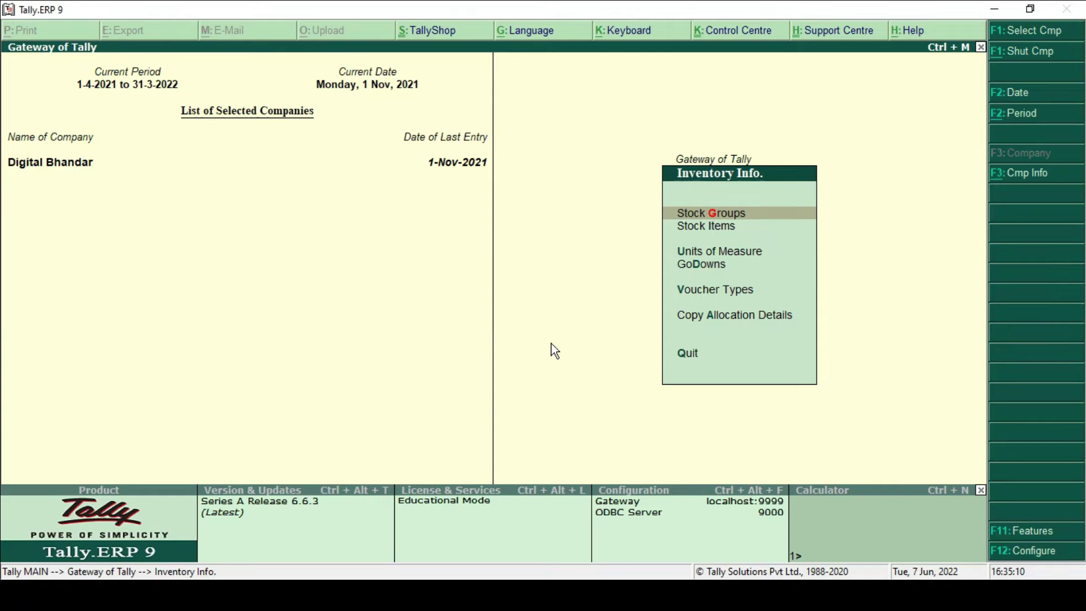
key("Down")
key("Down")
key("Return")
key("Down")
key("Return")
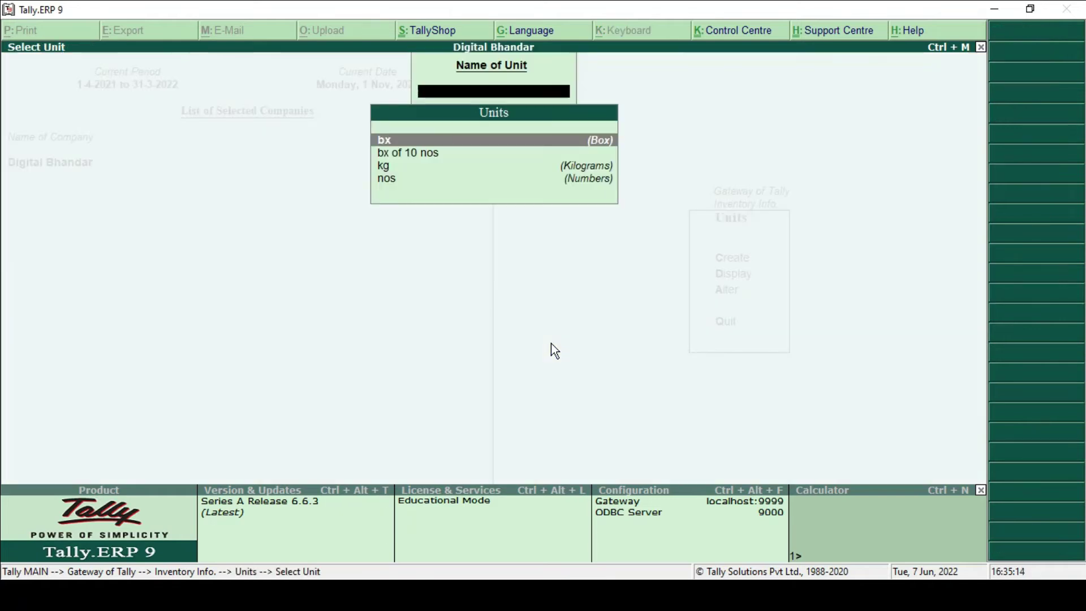
key("Down")
key("Down")
key("Down")
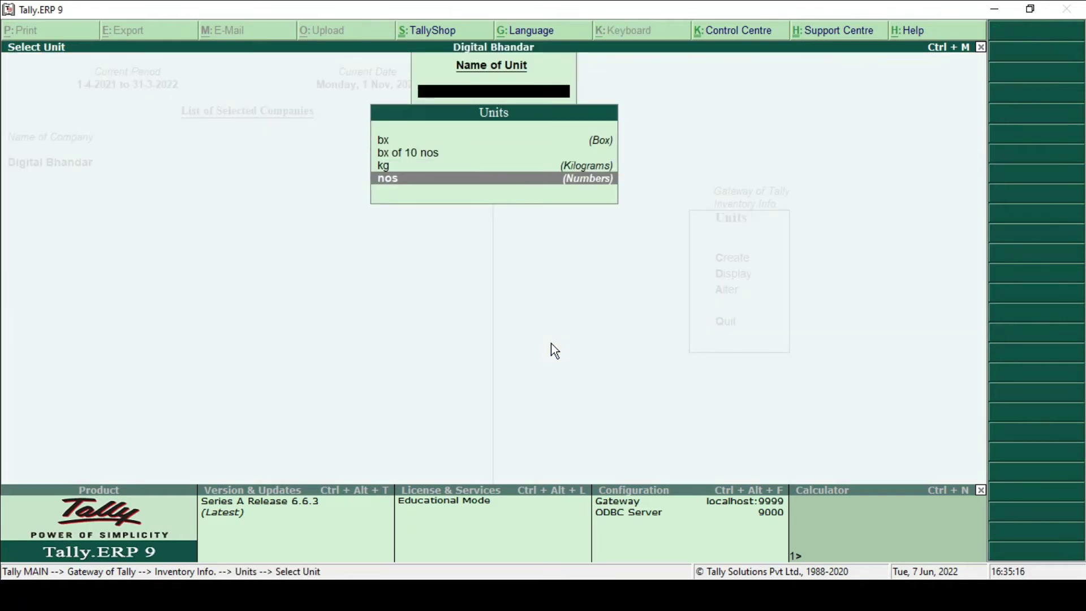
key("Escape")
key("Escape")
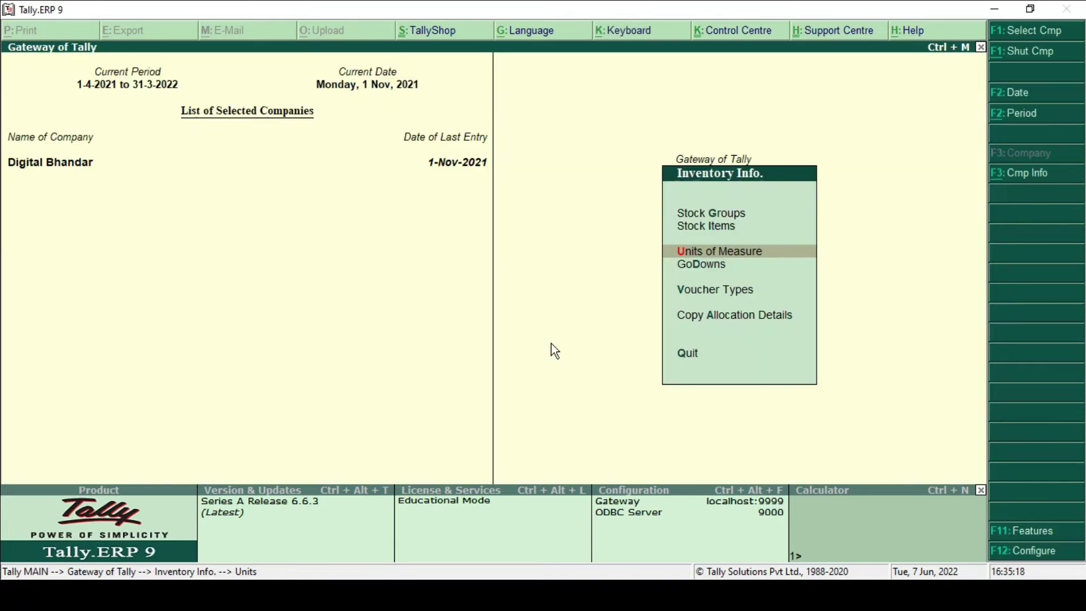
- Create a single stock group named Printer under Primary, with quantities of items added
key("Up")
key("Up")
key("Return")
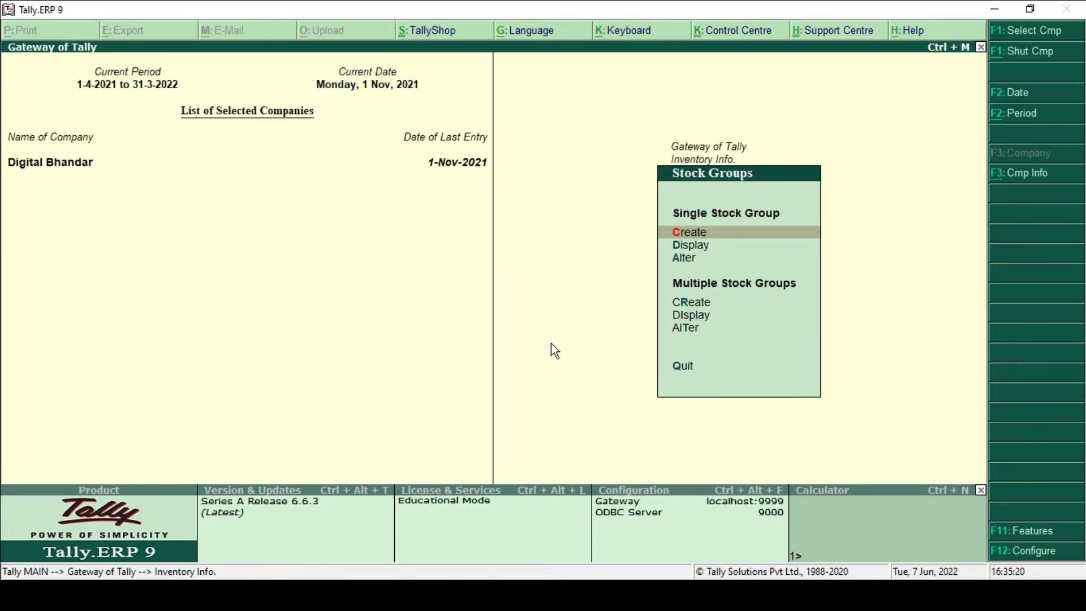
key("Return")
type("P")
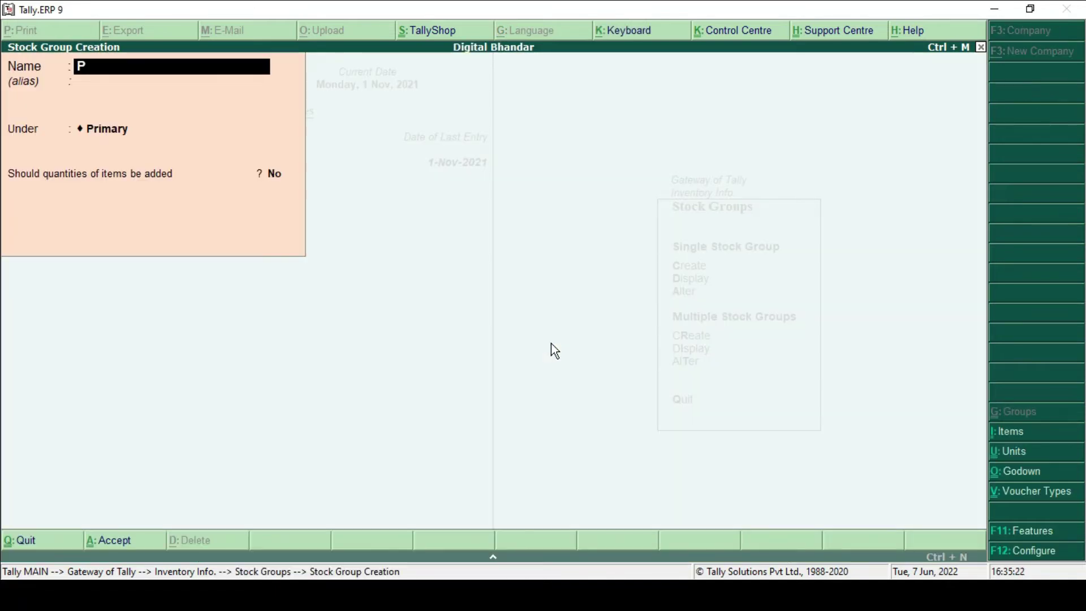
type("rinter")
key("Return")
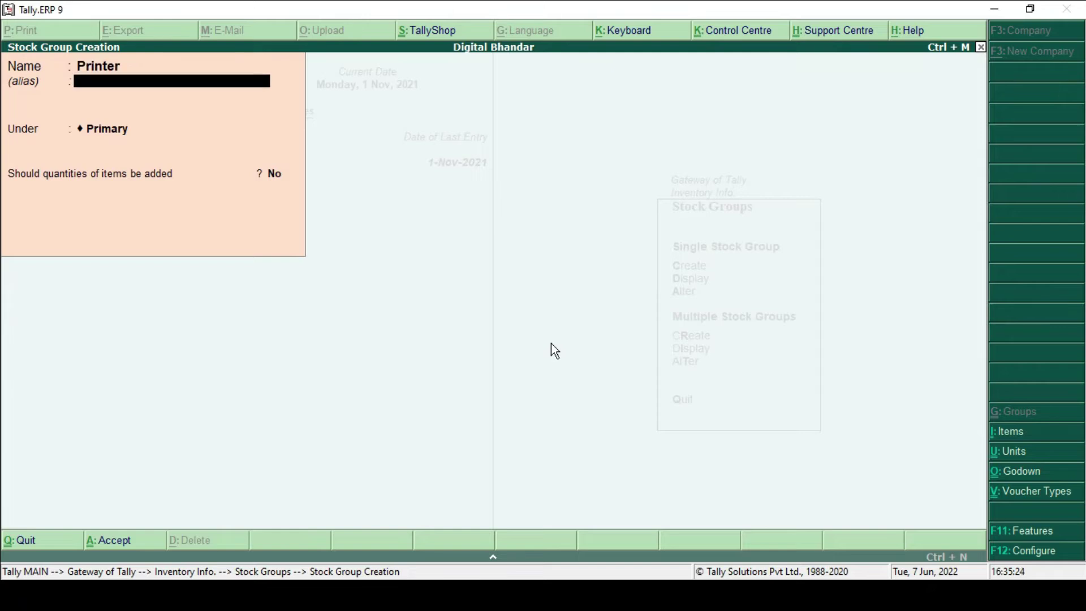
key("Return")
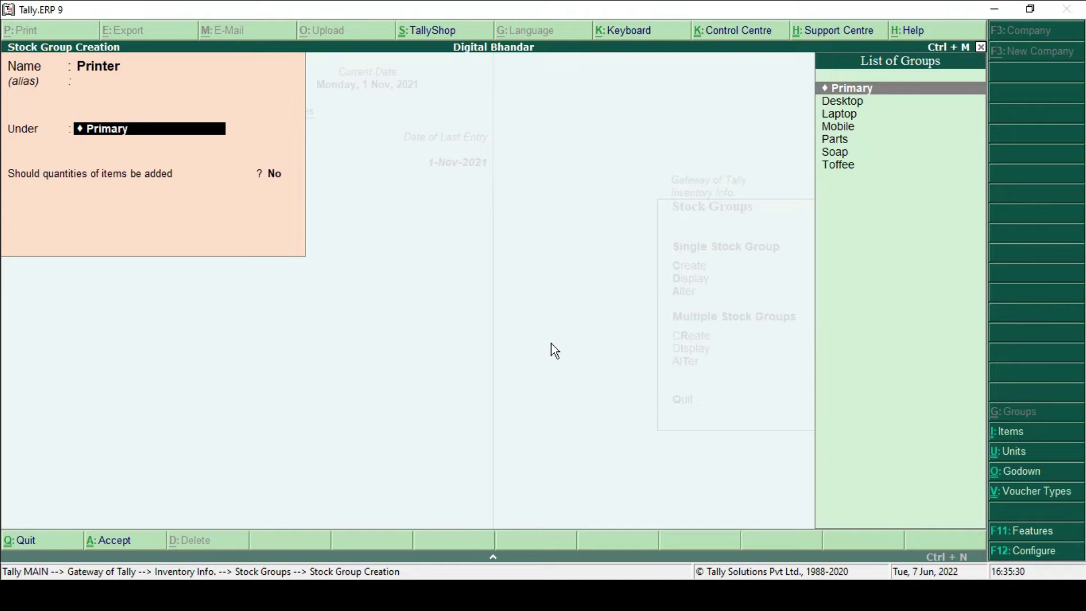
key("Return")
type("y")
key("Return")
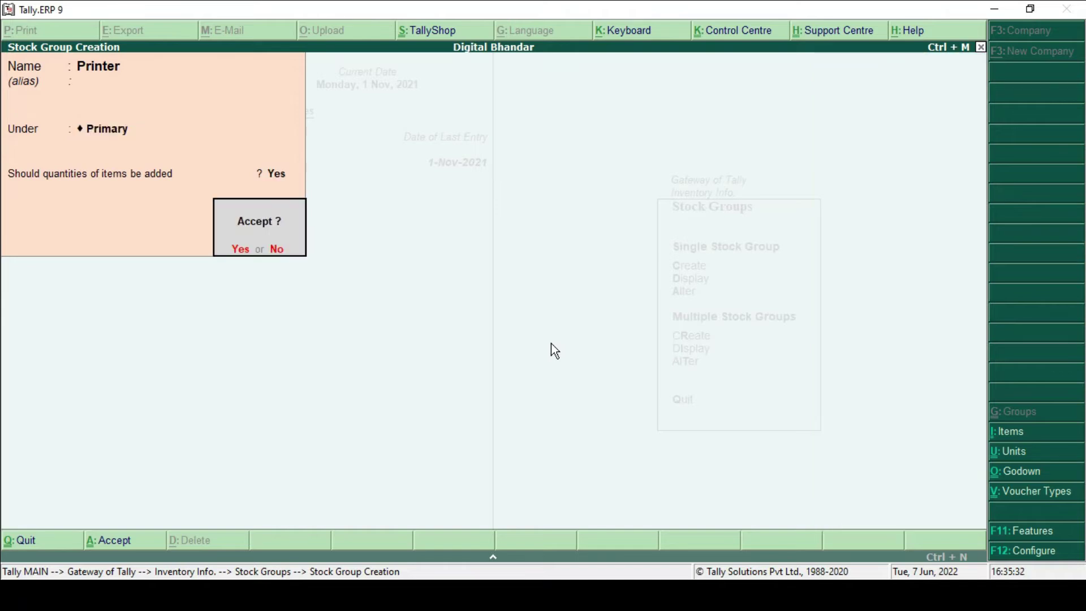
key("Return")
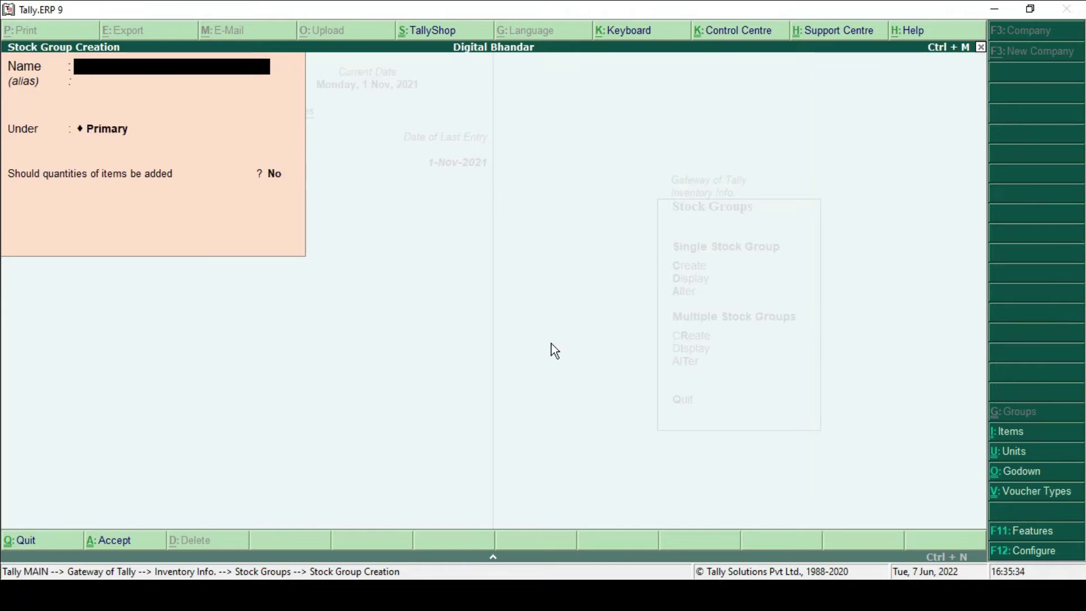
key("Escape")
key("Escape")
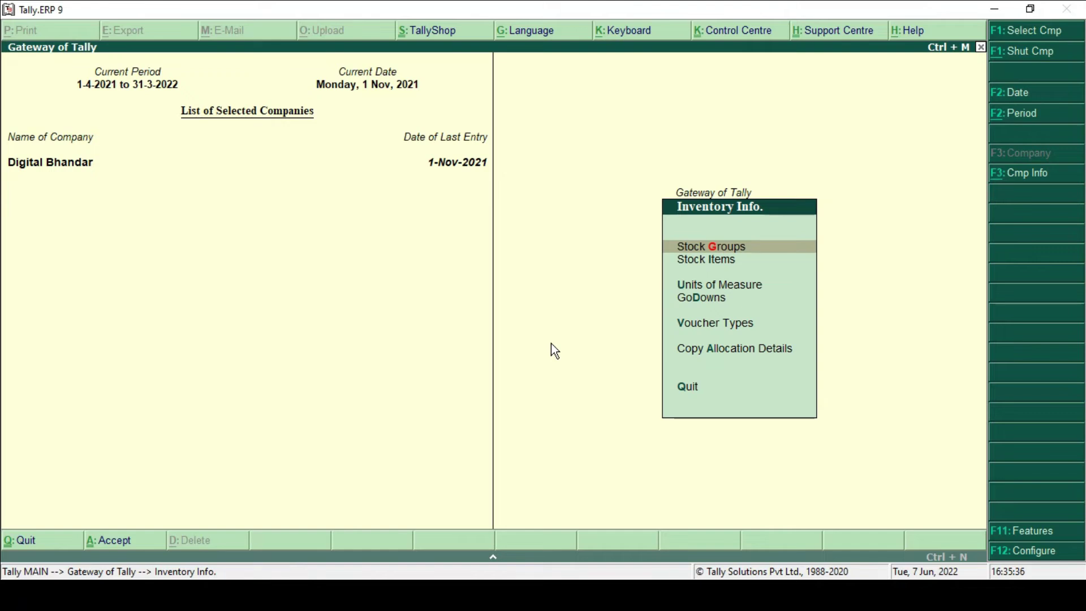
- Start a new single stock item named Hp Printer, leaving the alias empty
key("Down")
key("Return")
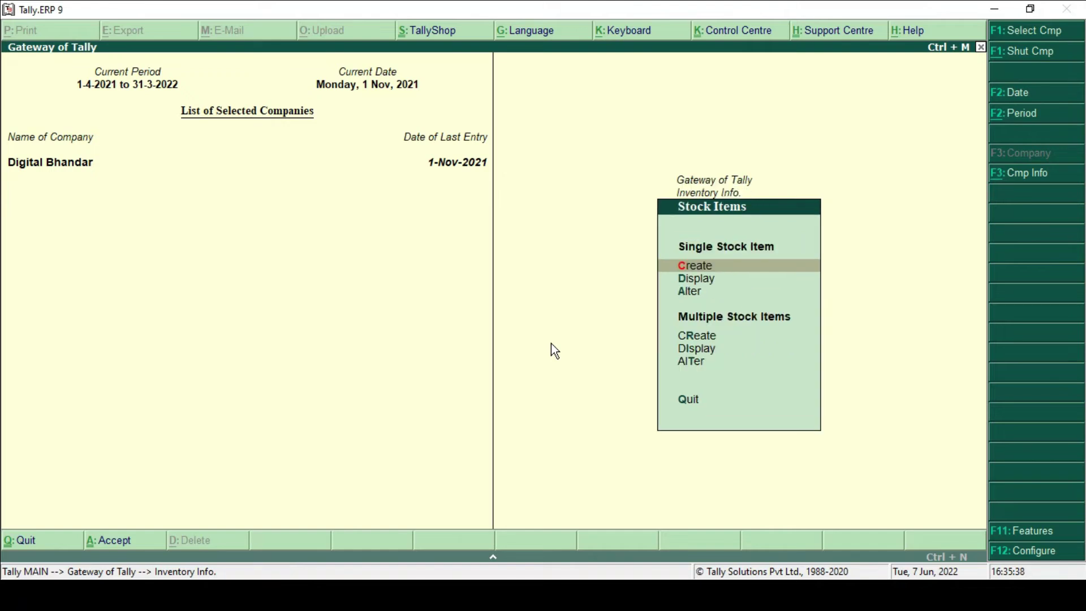
key("Escape")
key("Return")
key("Return")
type("Hp")
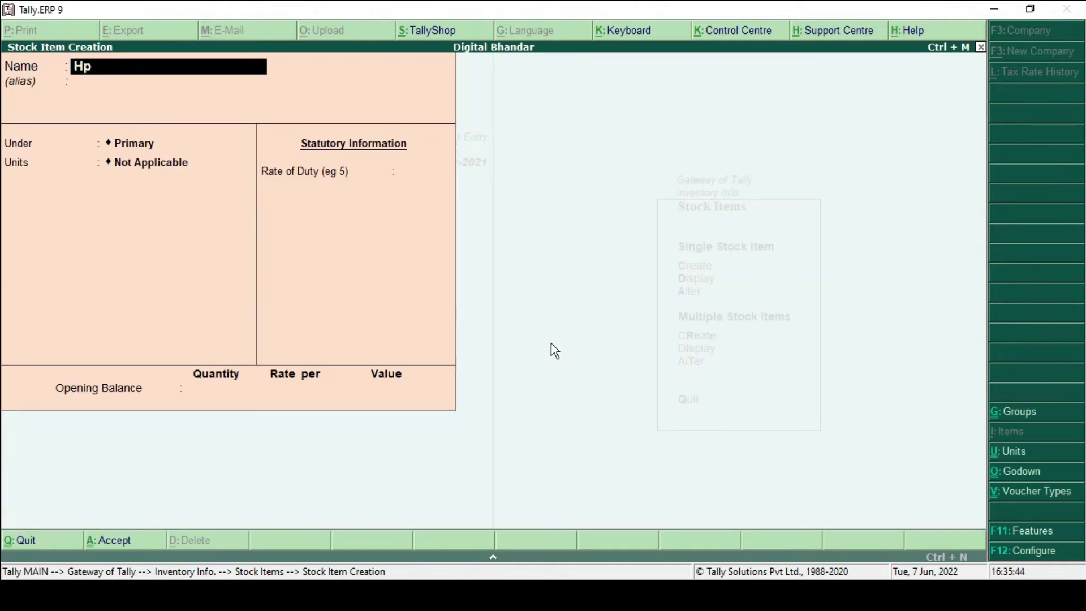
type(" Printer")
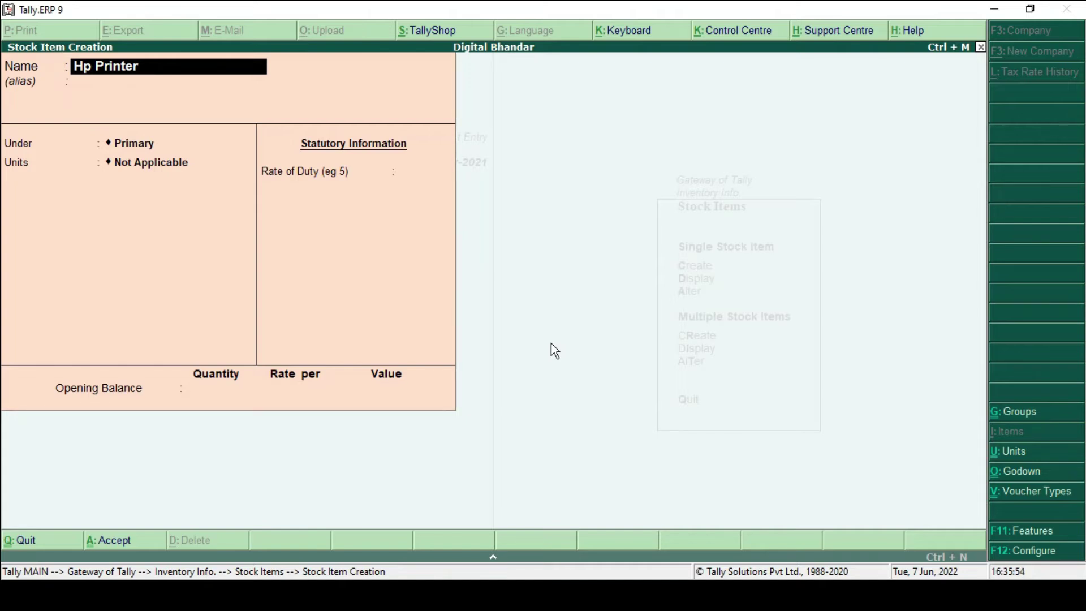
key("Return")
key("Return")
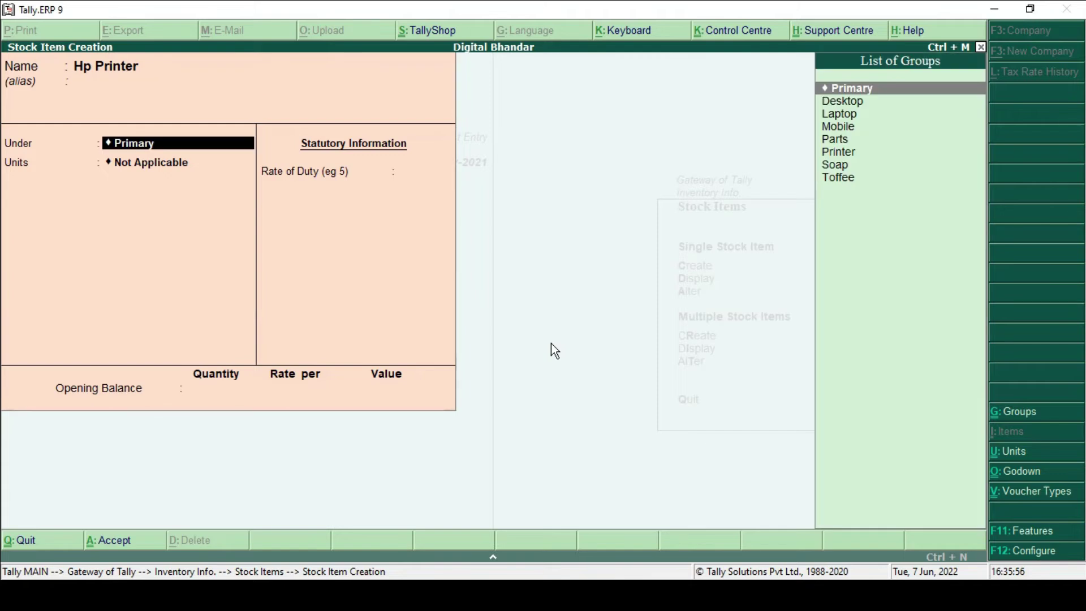
- Place the Hp Printer item under the Printer group and set its units to nos
type("P")
key("Down")
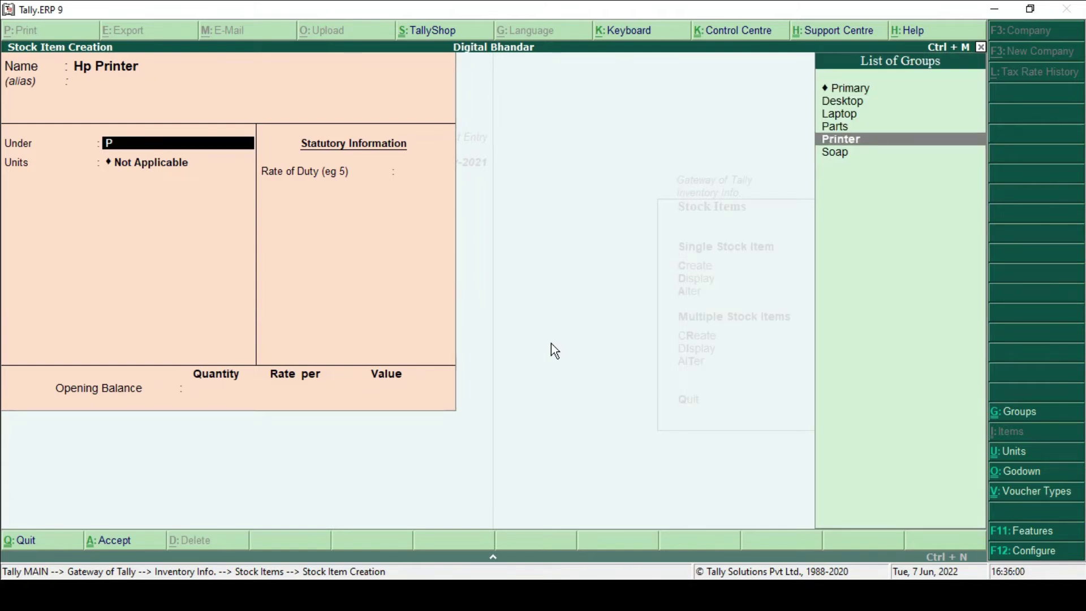
key("Return")
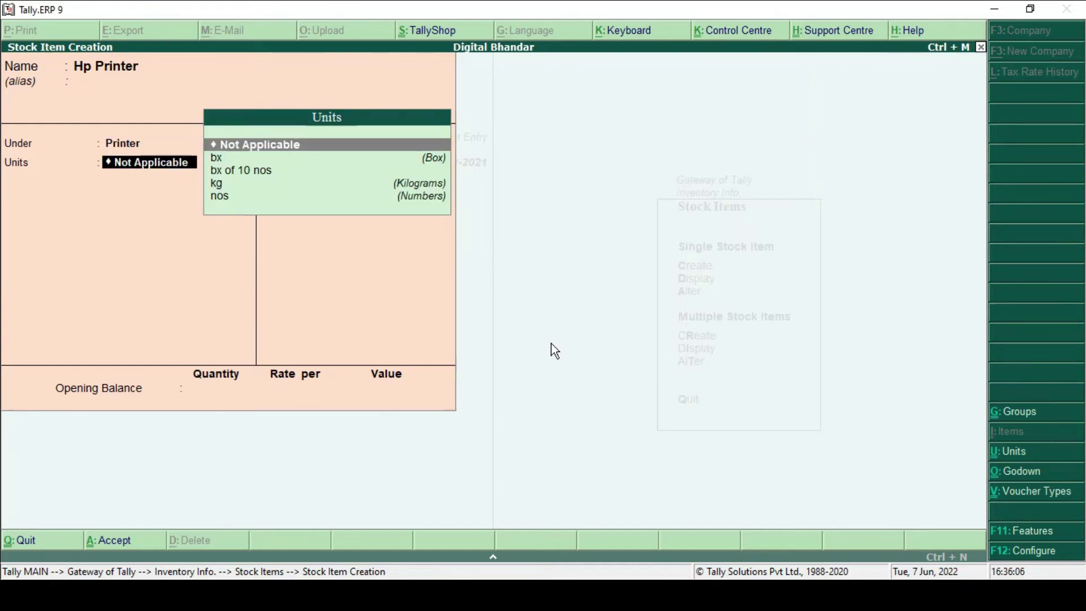
key("Down")
key("Down")
key("Down")
key("Down")
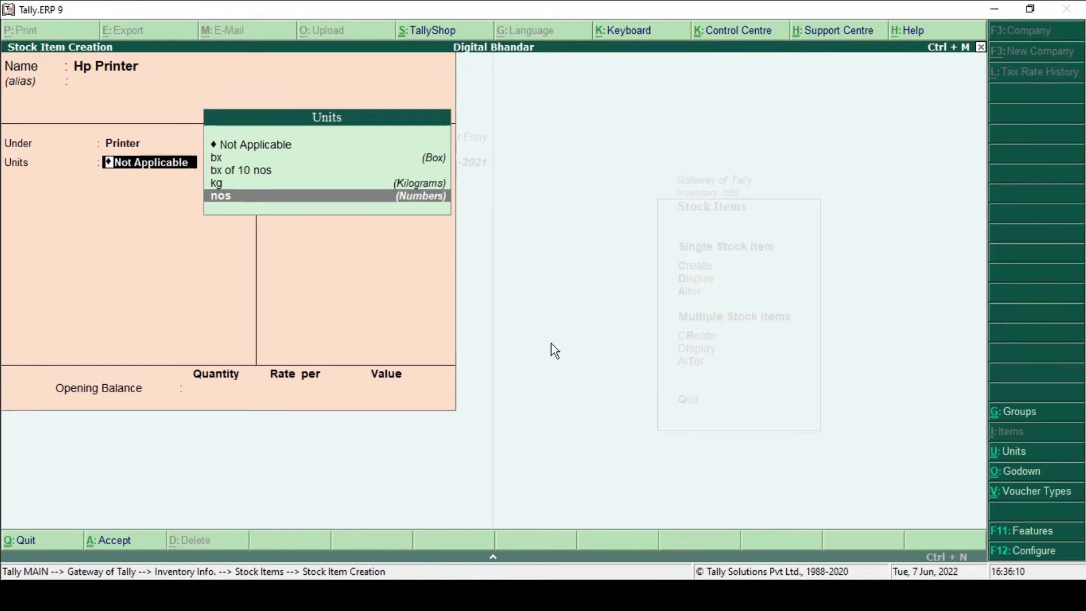
key("Return")
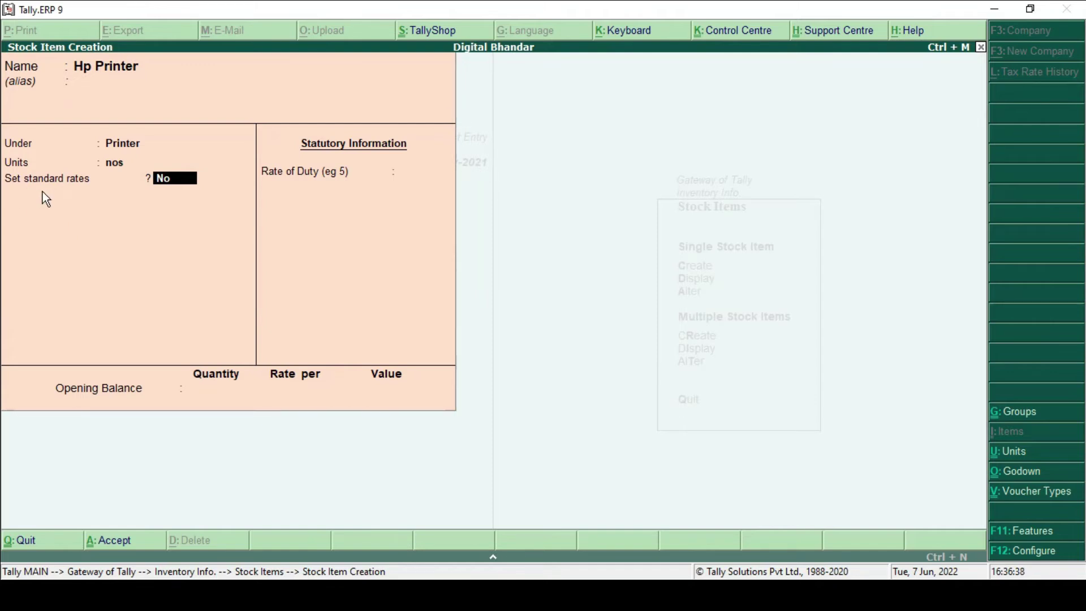
- Check the standard rates option in the stock item configuration
key("F12")
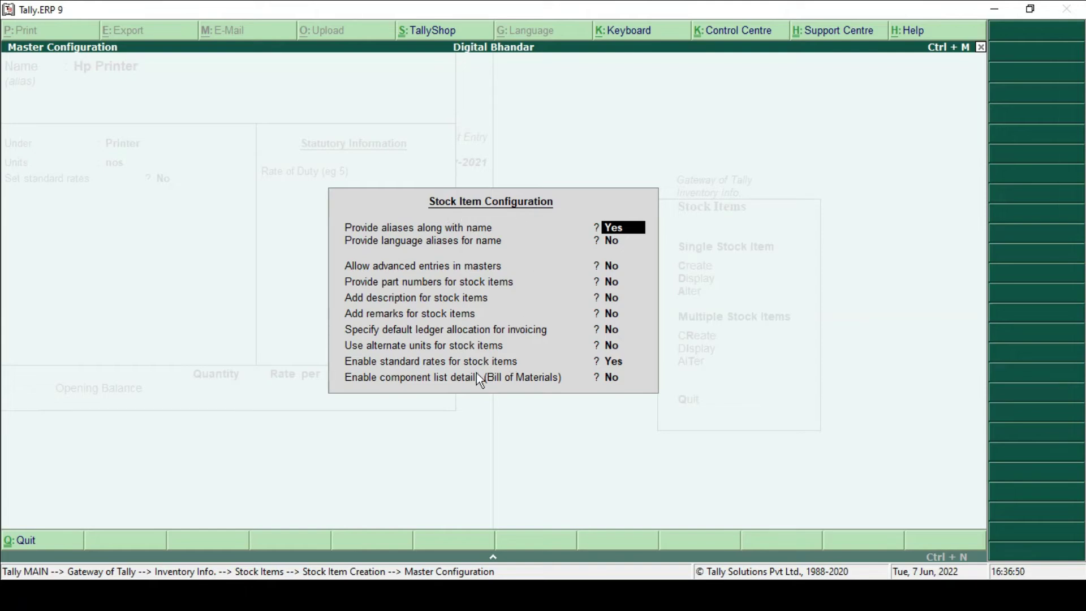
left_click(364, 363)
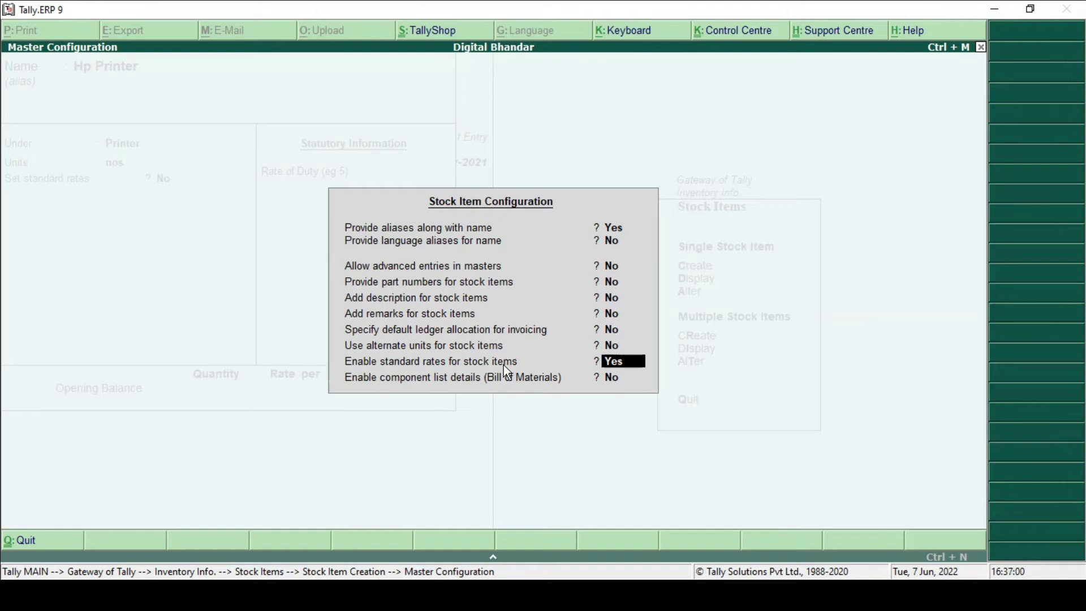
key("Return")
key("Return")
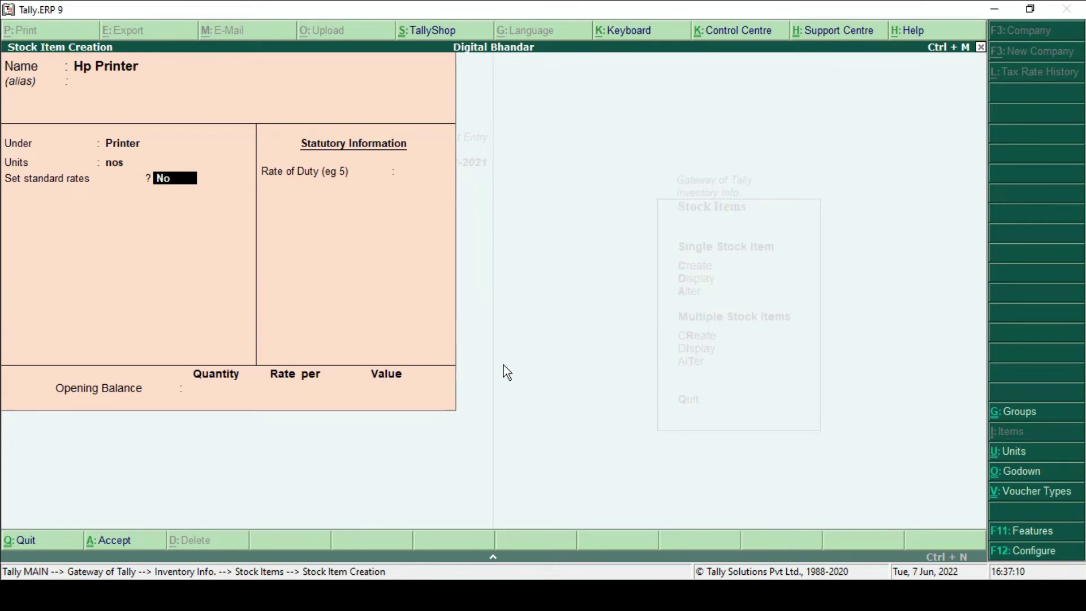
- Turn on standard rates for Hp Printer and enter a standard cost of 25,000 per nos applicable from 1-Apr-2021
type("y")
key("Return")
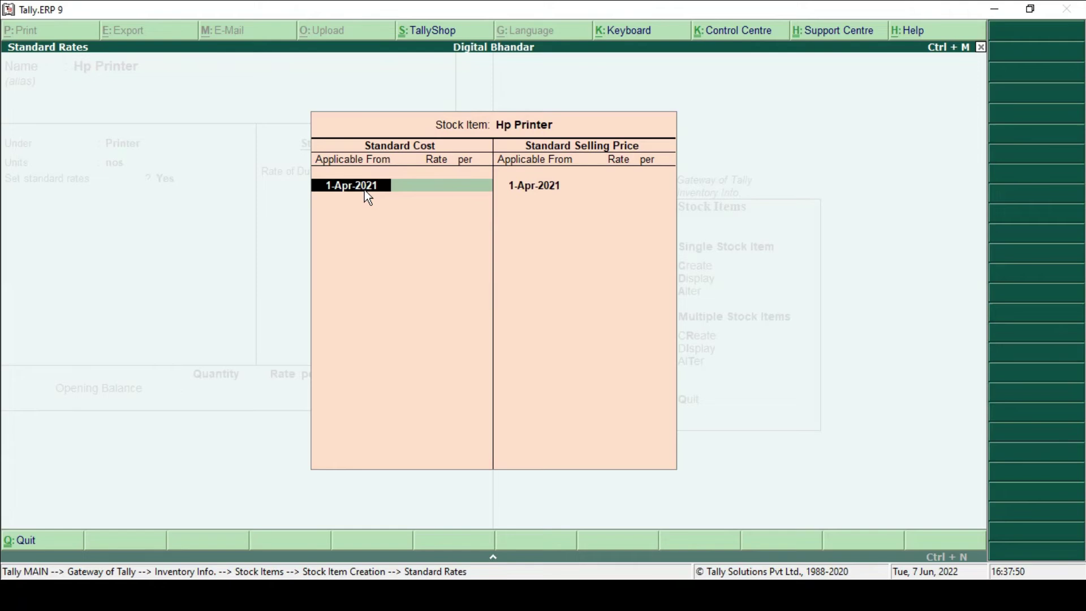
key("Return")
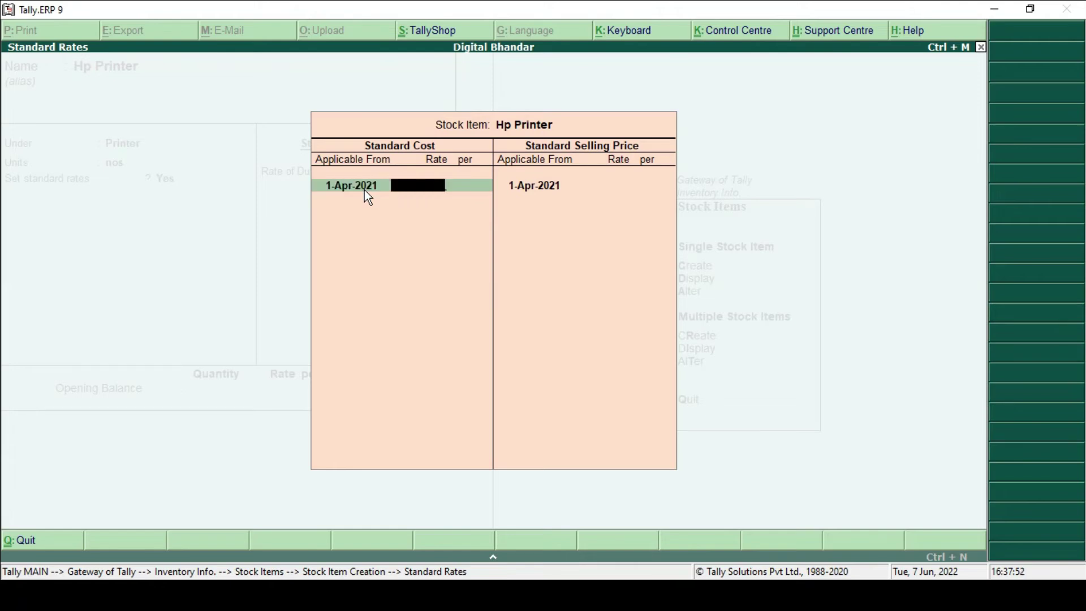
type("25000")
key("Return")
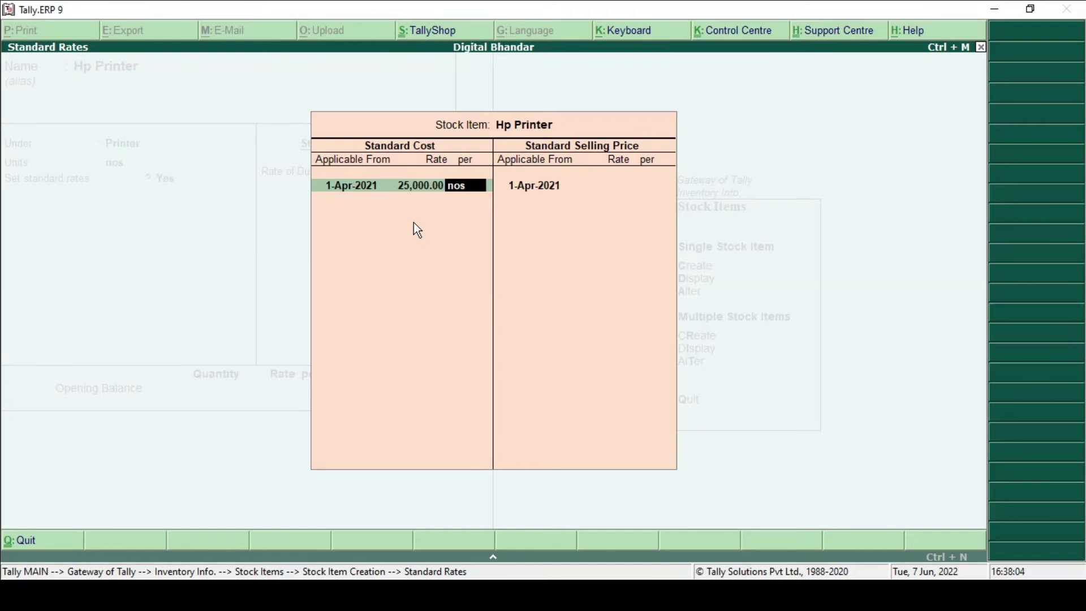
key("Return")
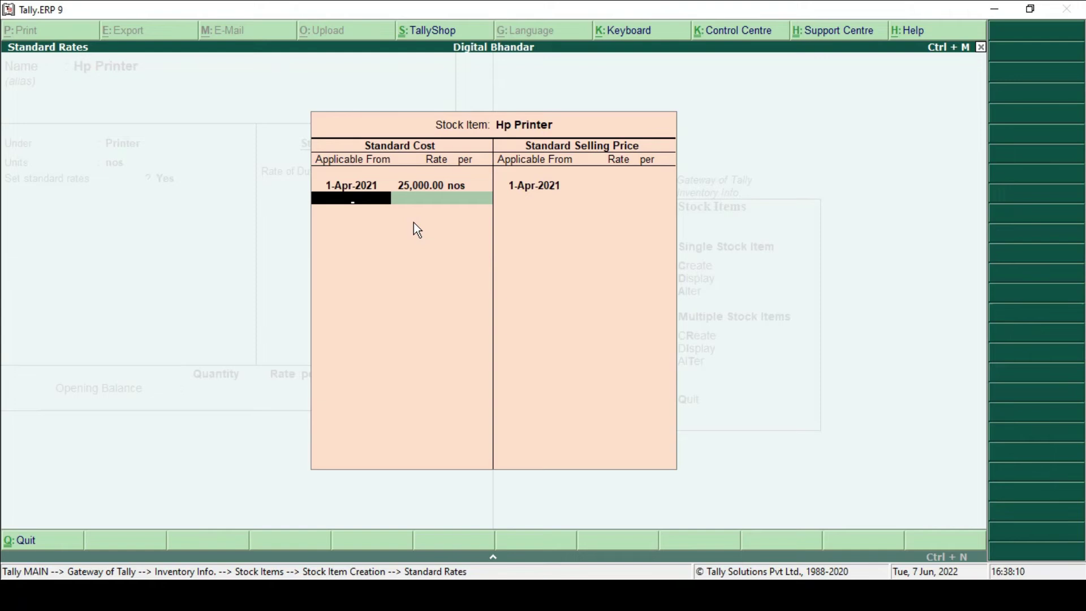
- Add a second standard cost of 28,000 for Hp Printer, applicable from 1-Aug-2021
type("1-8-21")
key("Return")
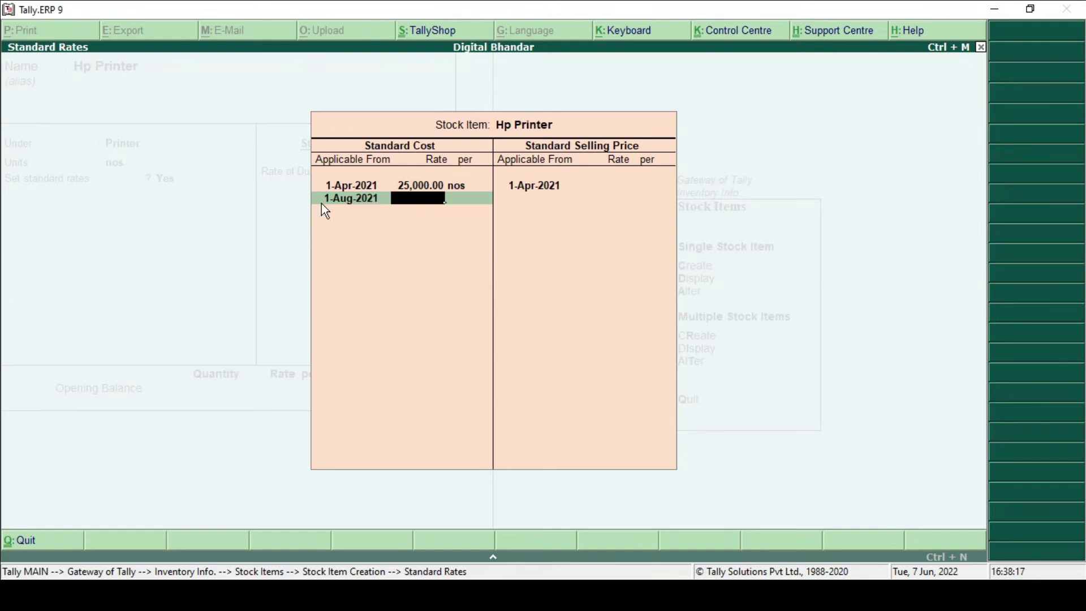
type("28,000")
key("Return")
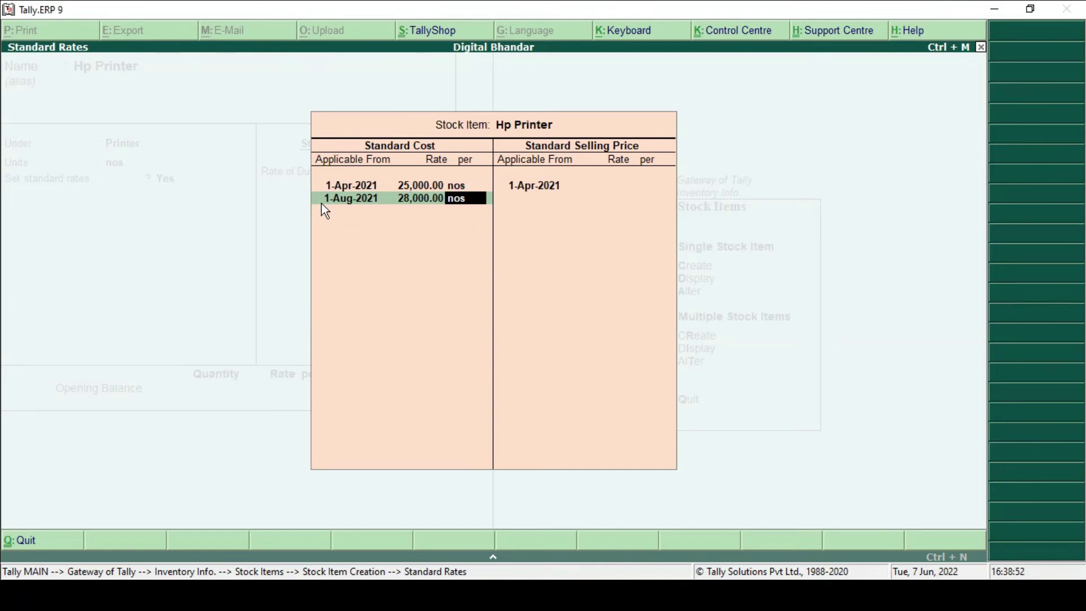
- Add a third standard cost of 29,000 per nos for Hp Printer, applicable from 1-Oct-2021, and finish the cost list
key("Return")
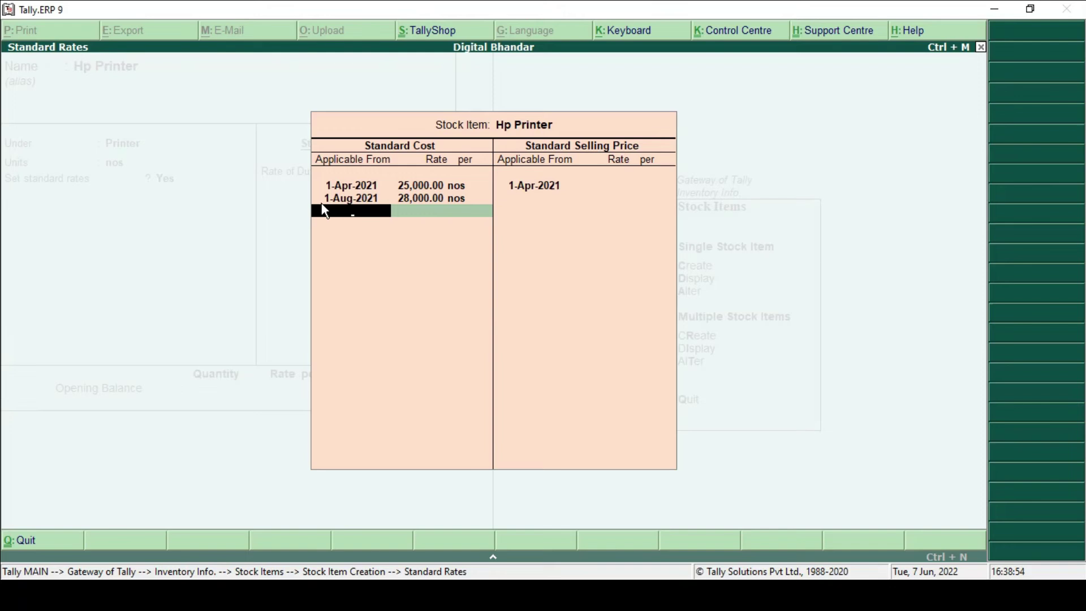
type("1-")
type("10")
type("-290")
key("BackSpace")
key("BackSpace")
type("1")
key("Return")
type("2")
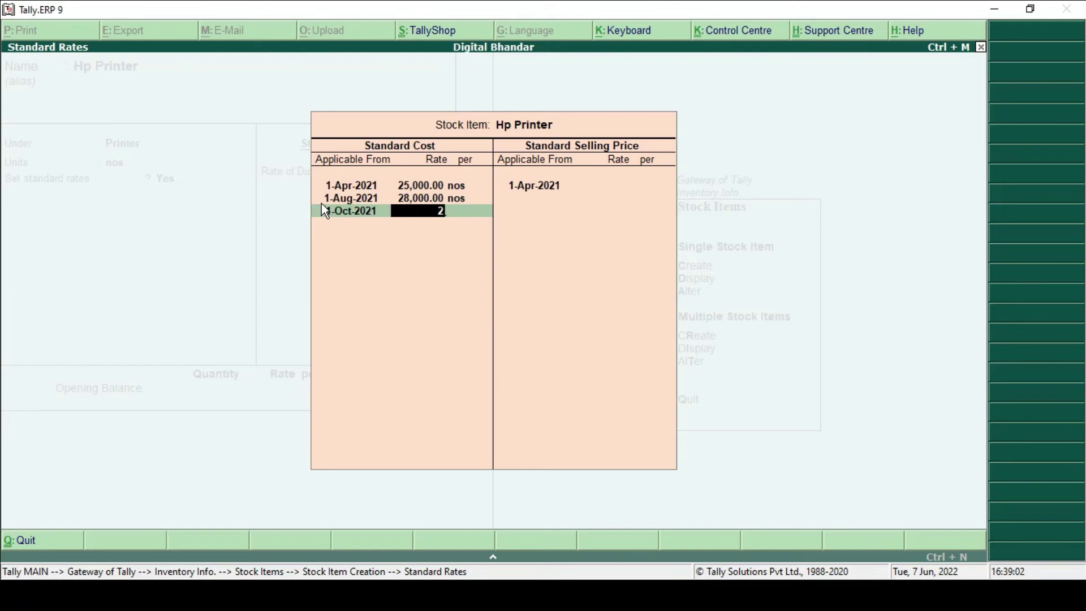
type("9,0000")
key("Return")
key("Return")
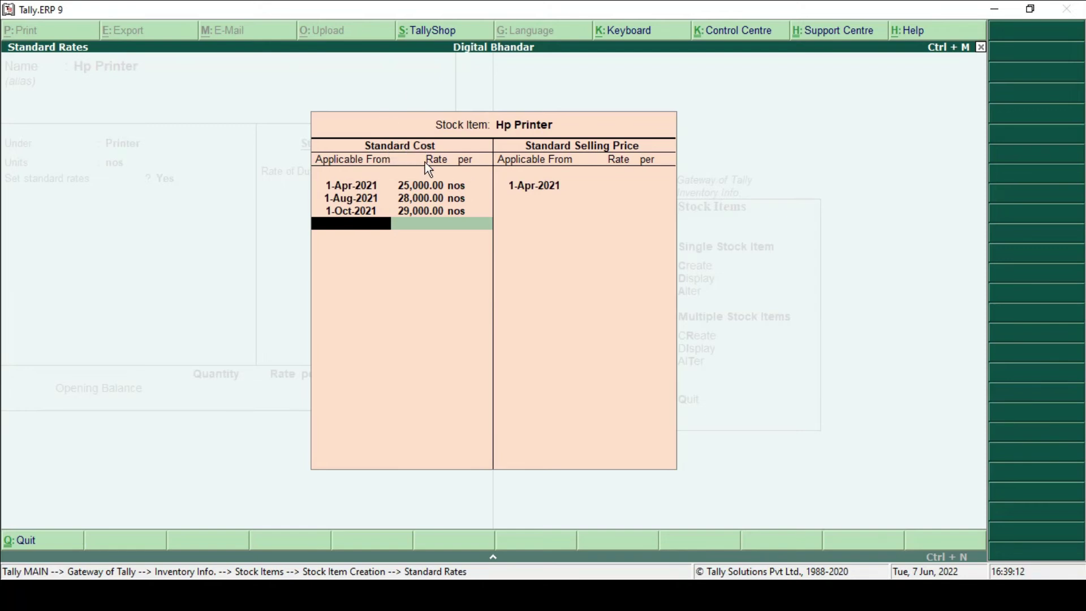
key("Return")
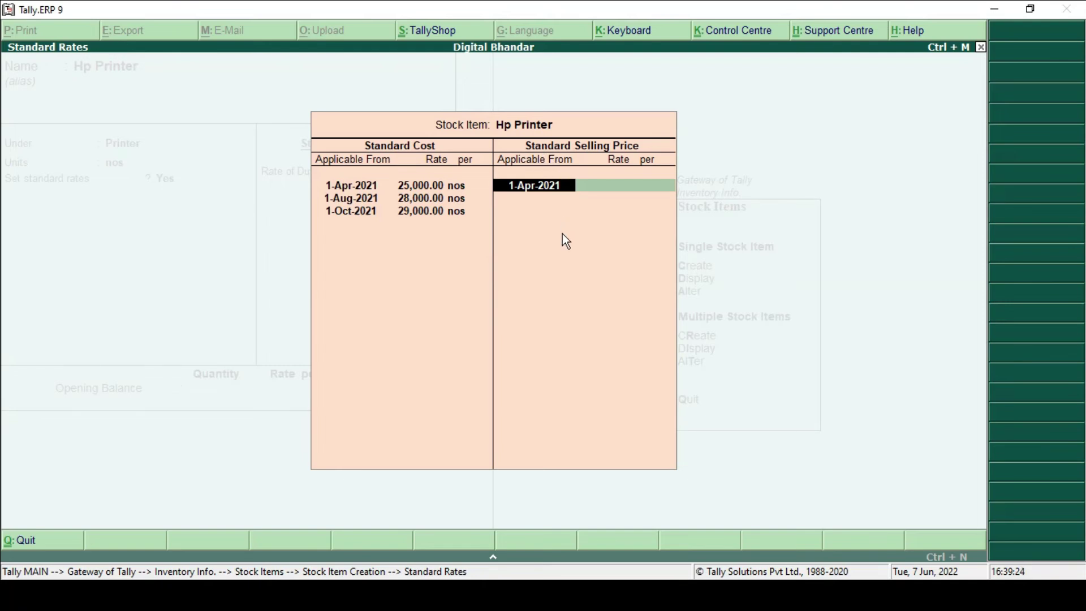
- Enter a standard selling price of 30,000 per nos for Hp Printer, applicable from 1-Apr-2021
key("Return")
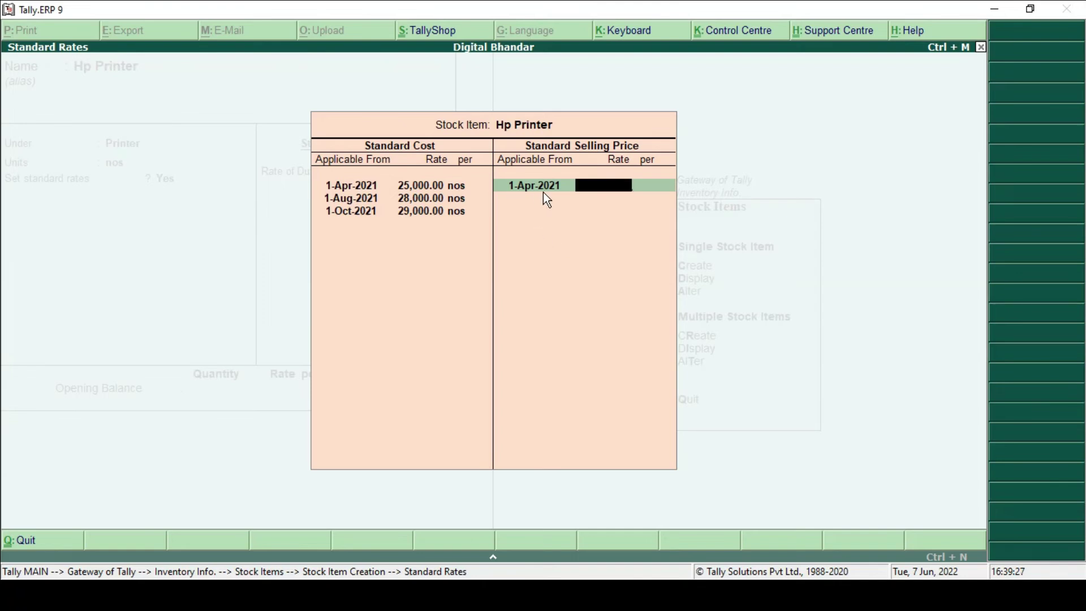
type("30000")
key("Return")
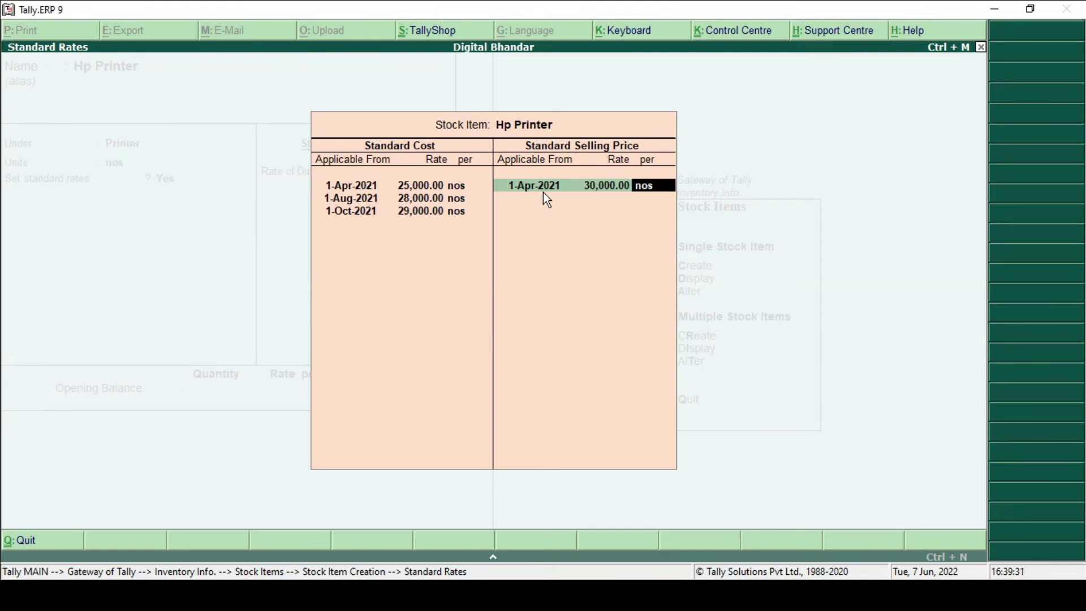
key("Return")
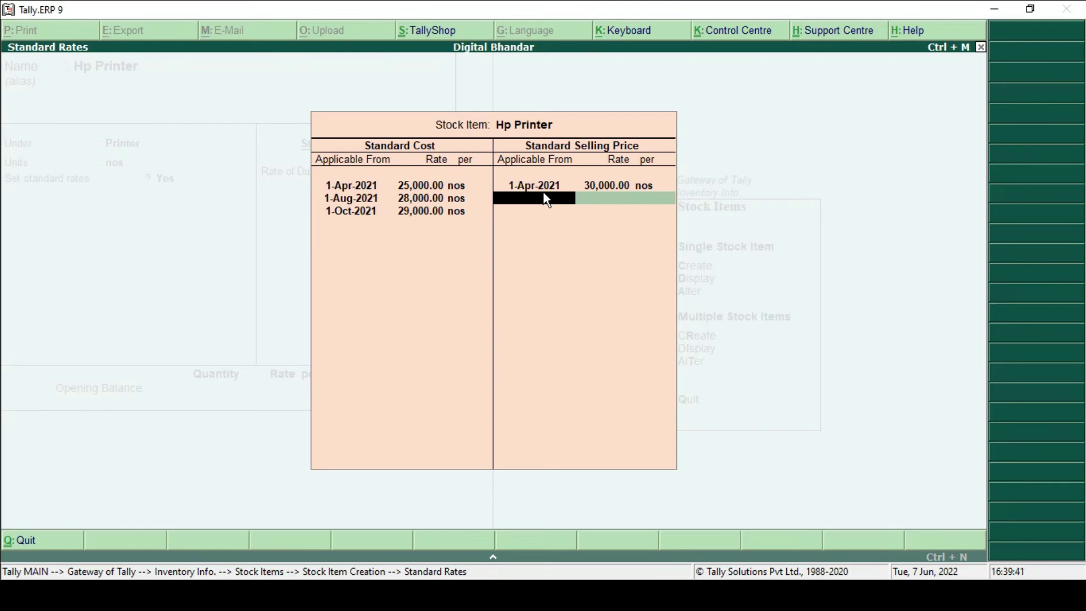
- Add a second standard selling price of 32,000 per nos for Hp Printer, applicable from 1-Aug-2021
type("1-4-21")
key("Return")
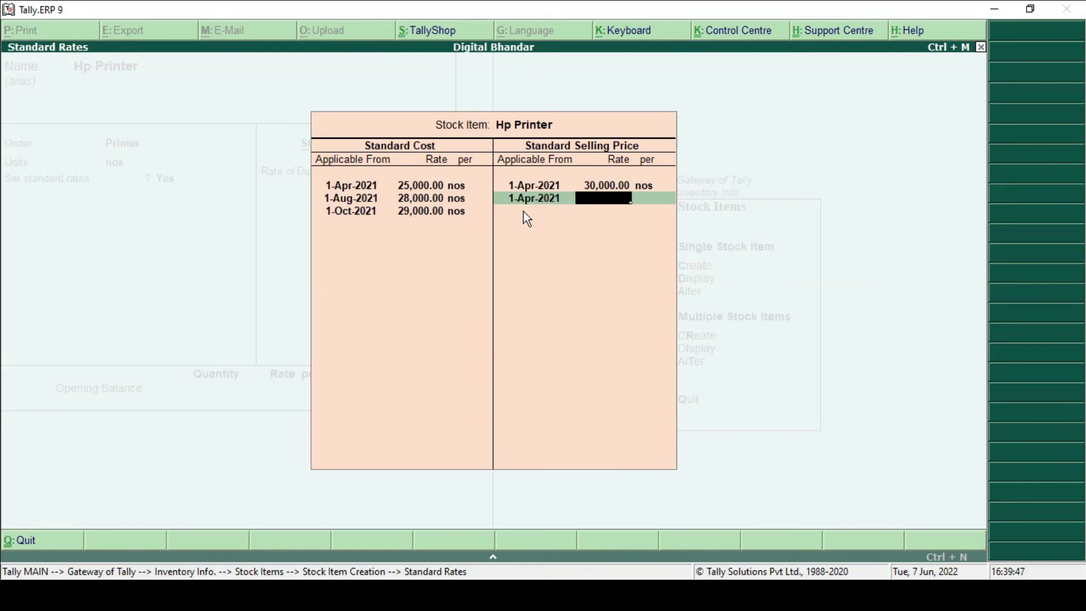
key("BackSpace")
type("1-8-")
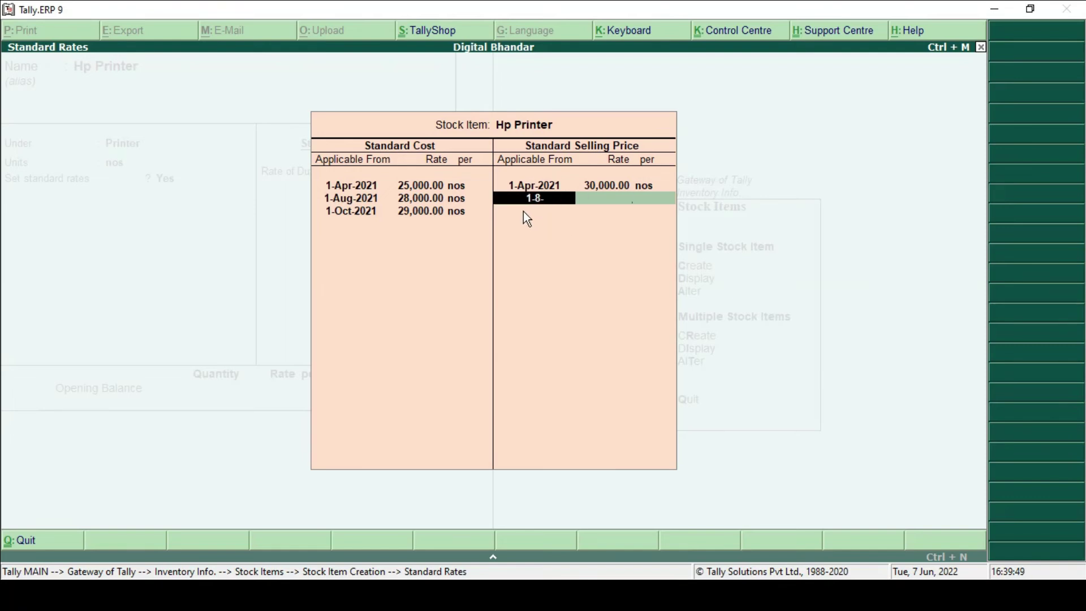
key("Return")
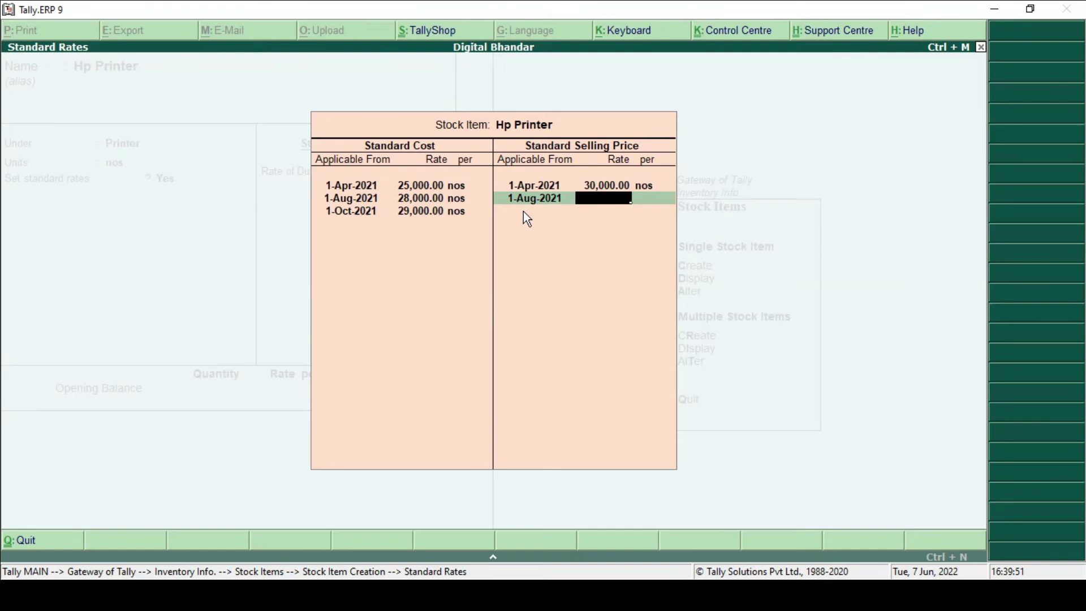
type("32000")
key("Return")
key("Return")
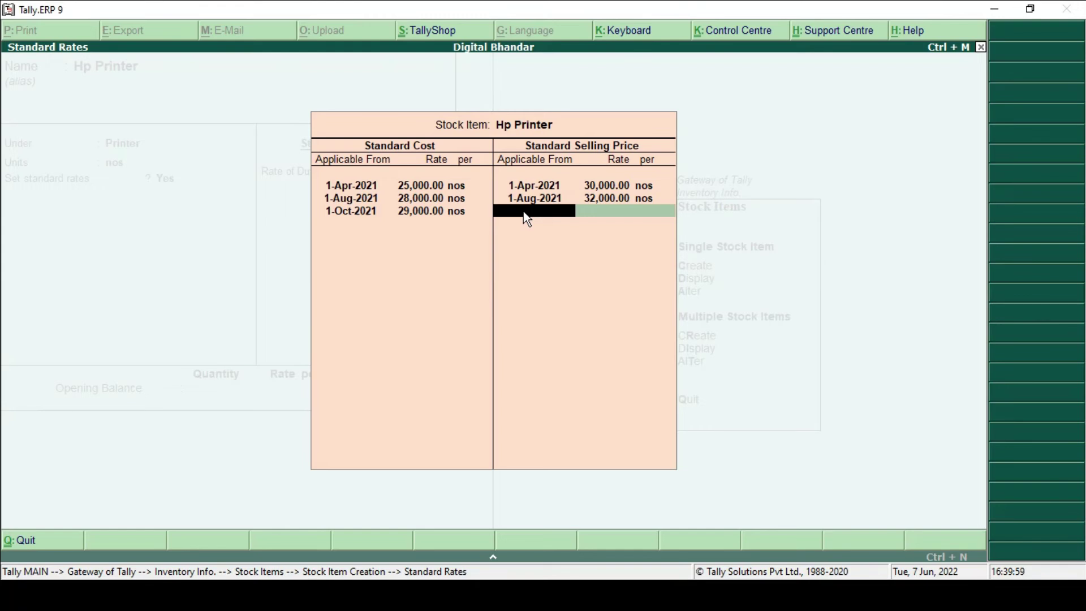
- Add a third standard selling price of 35,000 per nos for Hp Printer, applicable from 1-Oct-2021
type("-10-21")
key("Return")
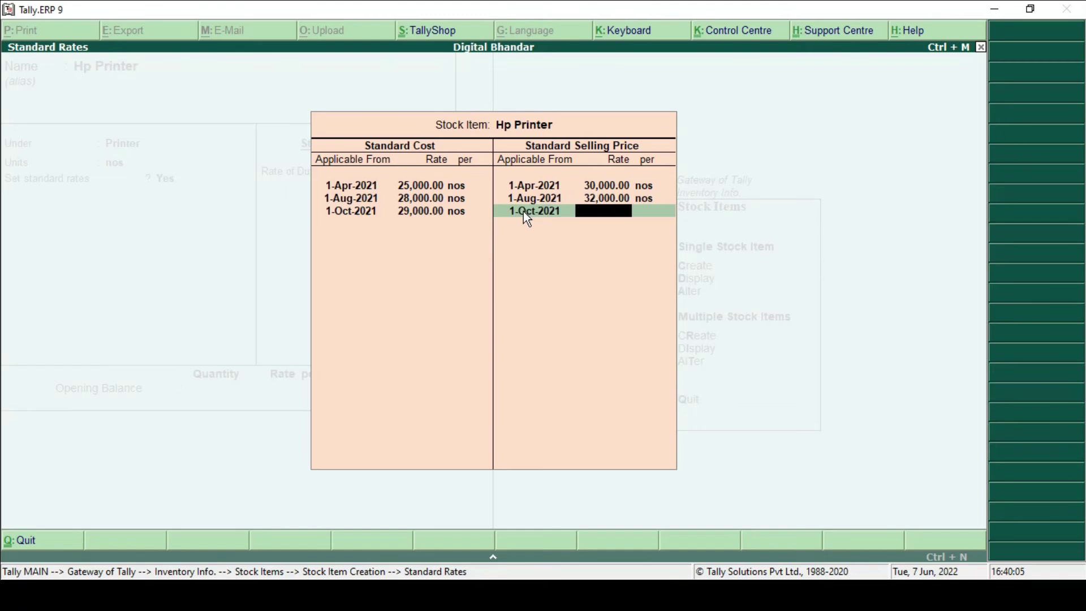
type("35000")
key("Return")
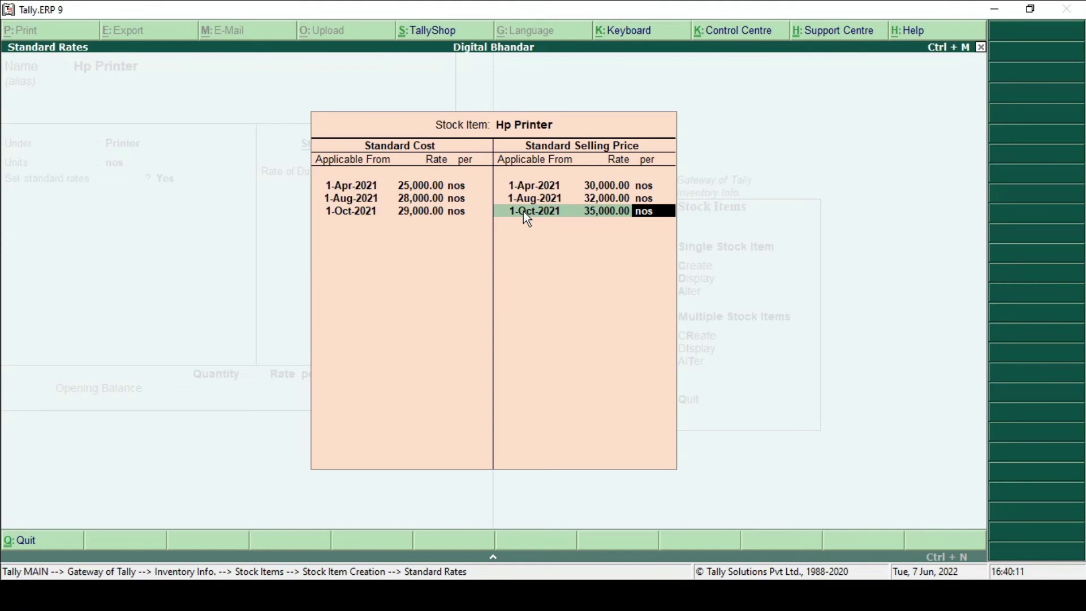
key("Return")
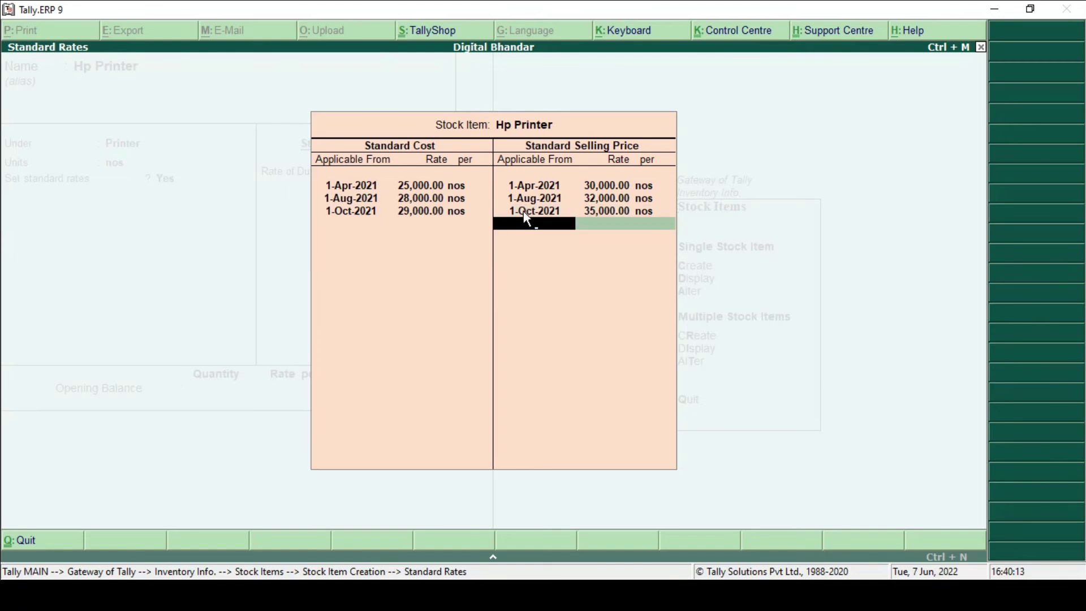
- Accept the standard rates, save the Hp Printer stock item and return to the Gateway of Tally
key("Return")
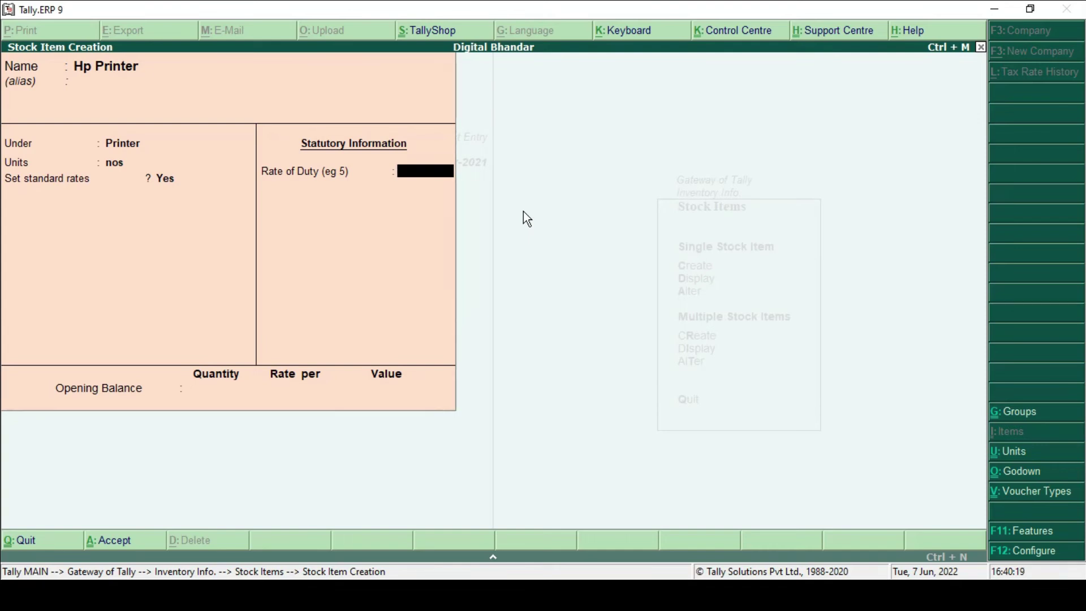
key("ctrl+a")
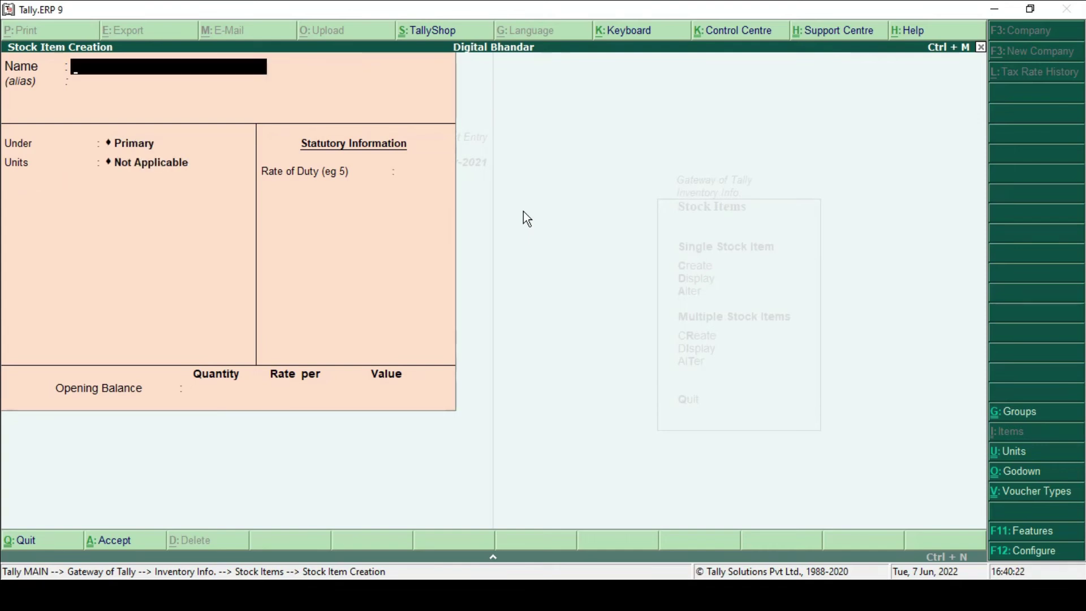
key("Escape")
key("y")
key("Escape")
key("Escape")
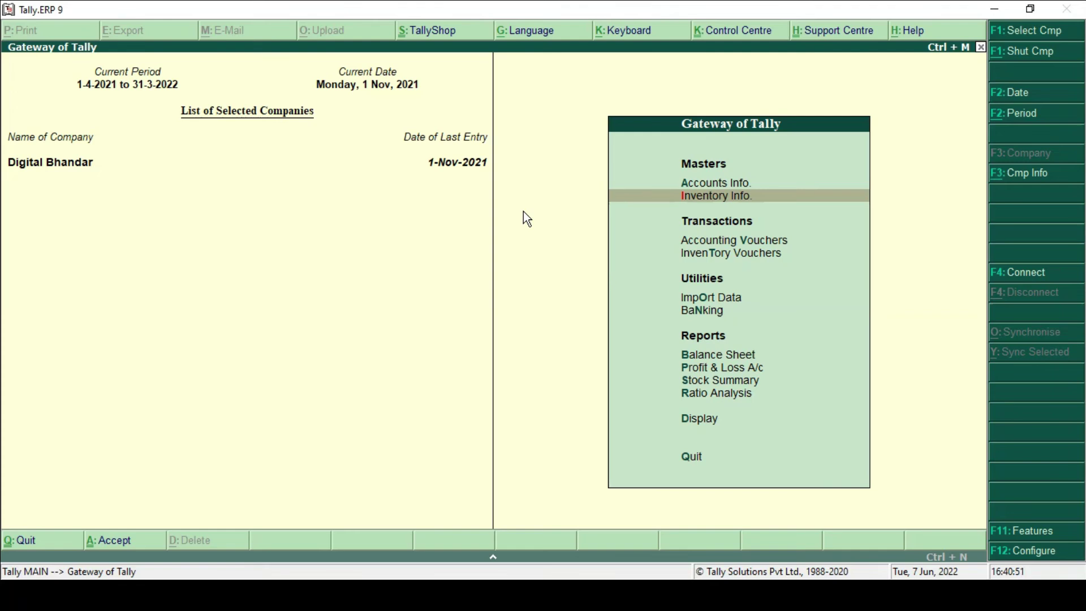
- Start a purchase voucher with supplier invoice number 300 and supplier invoice date 1-Nov-2021
key("Down")
key("Down")
key("Up")
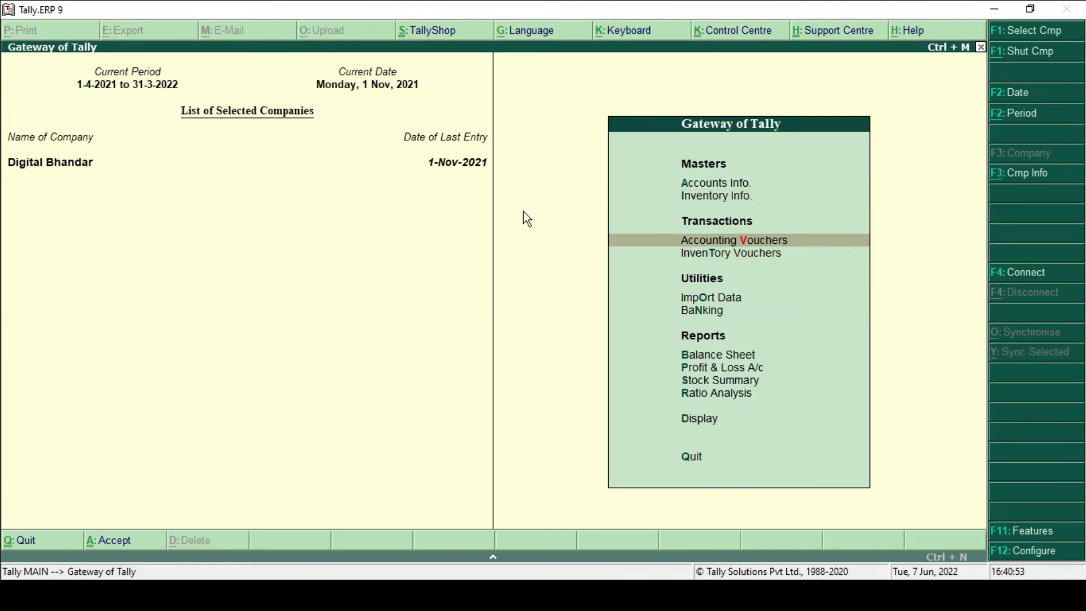
key("Return")
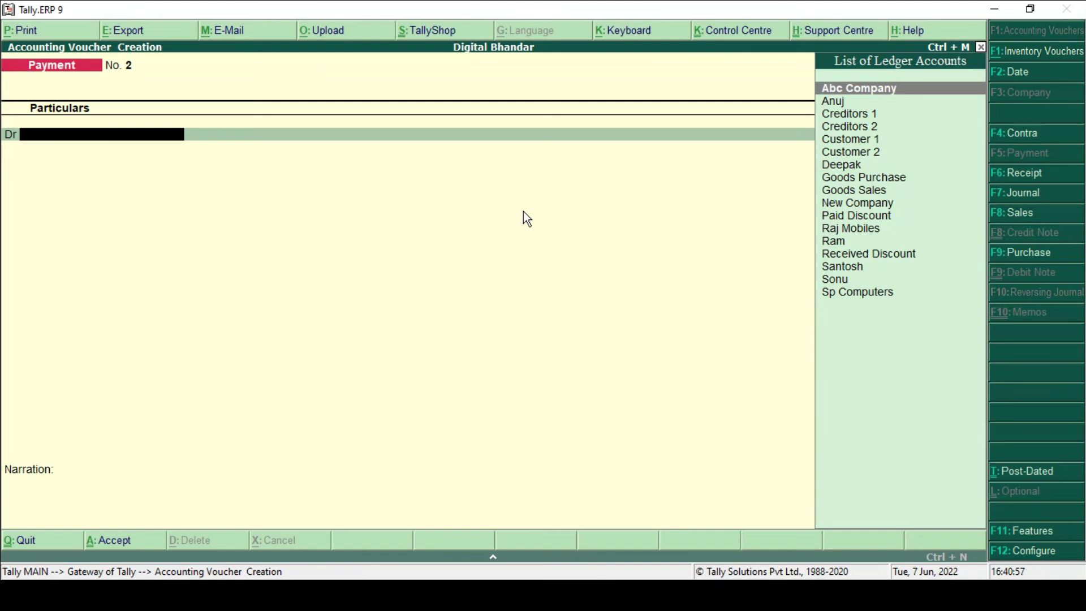
left_click(1030, 254)
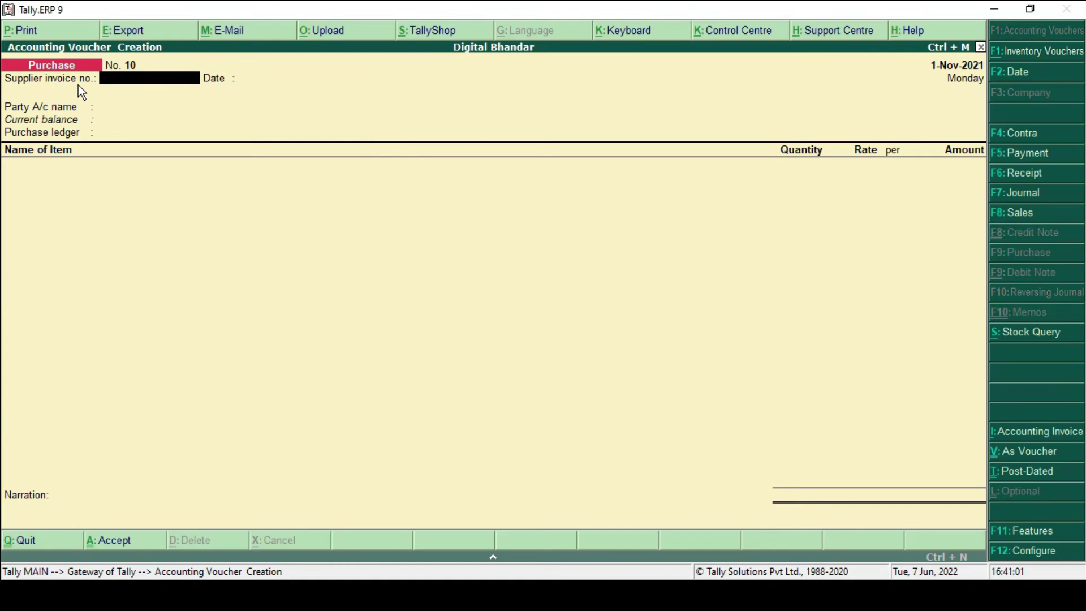
type("300")
key("Return")
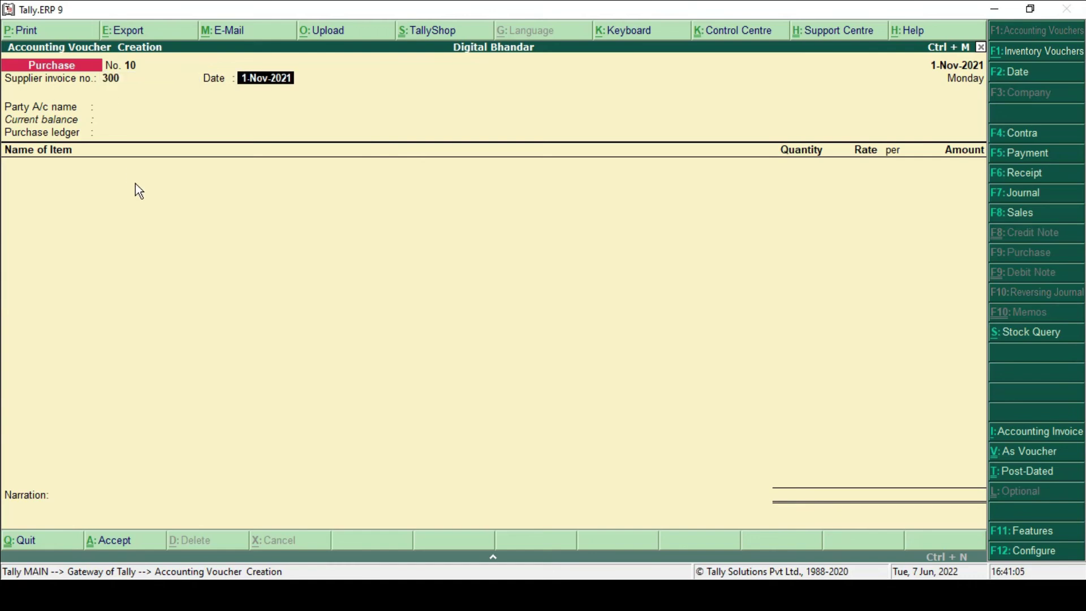
key("Return")
- Set the purchase voucher's party account to Sp Computers and its purchase ledger to Goods Purchase
type("S")
key("Down")
key("Down")
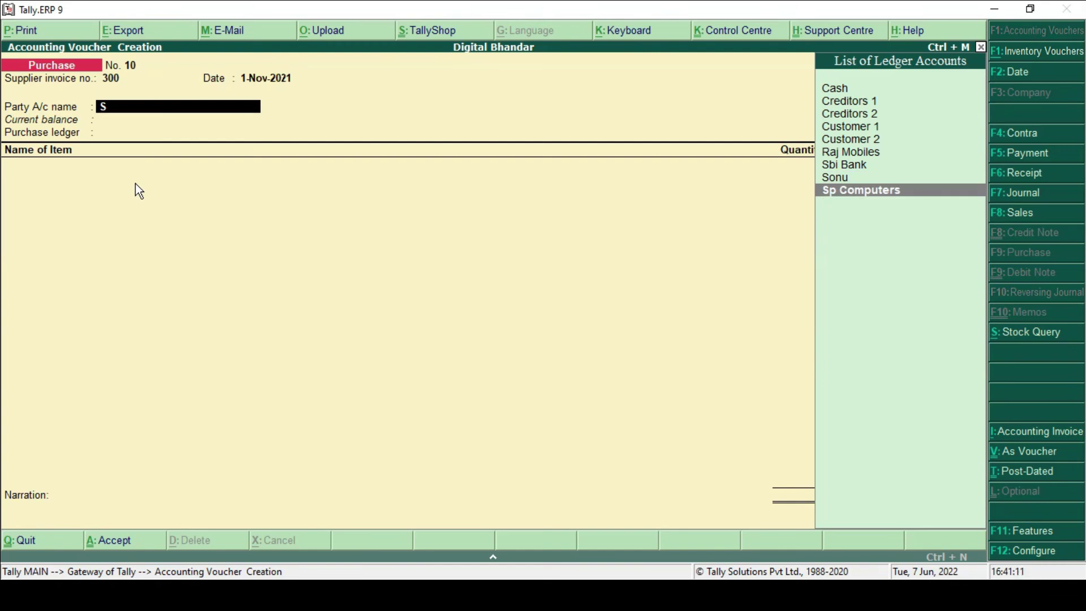
key("Return")
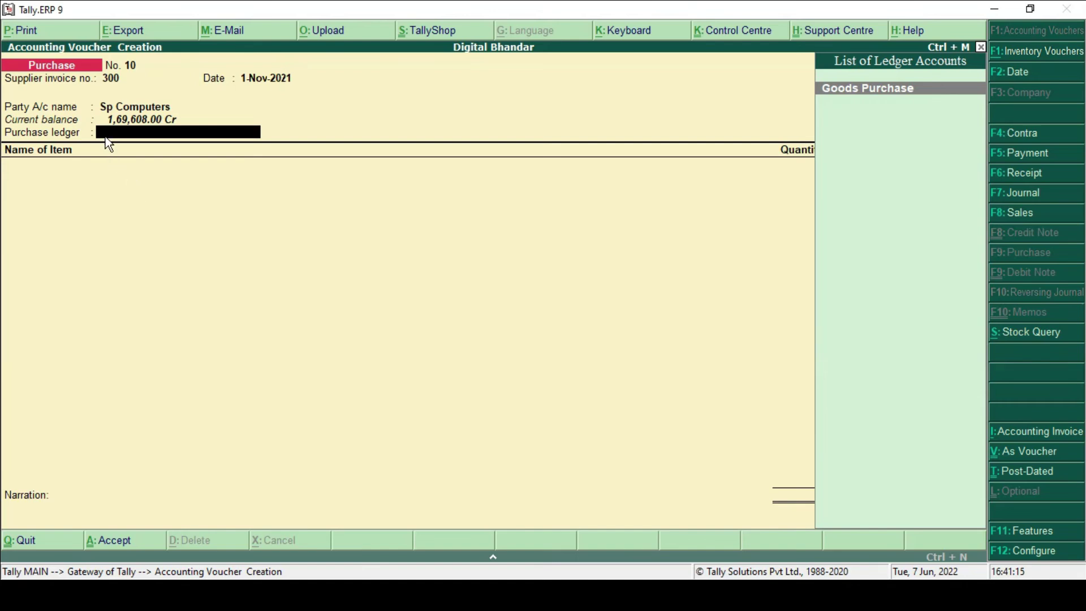
key("Return")
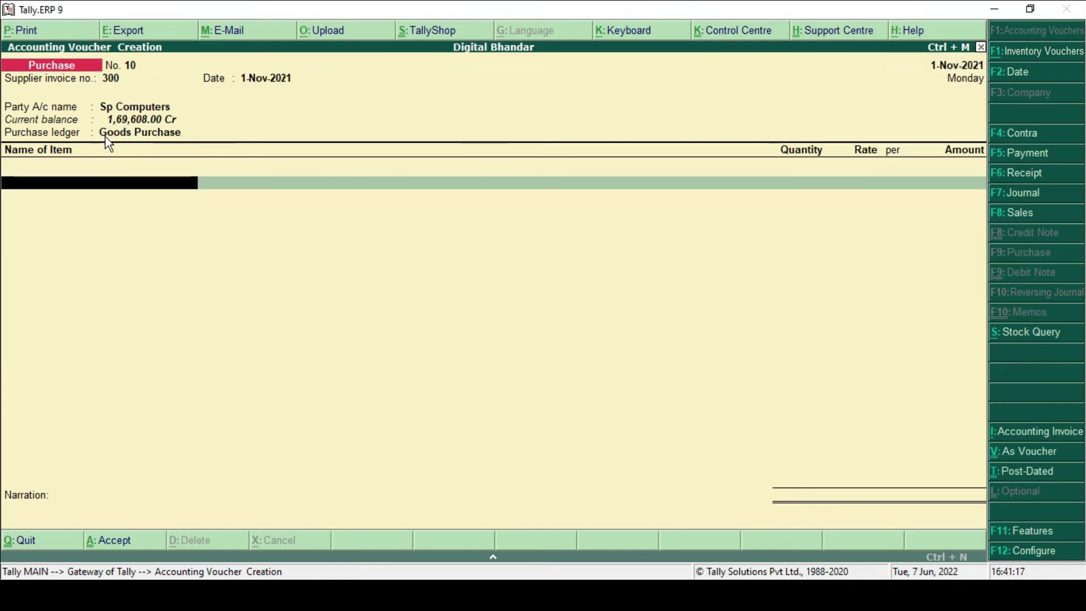
- Add Hp Printer to the purchase voucher and allocate 5 nos to the Main Location godown
type("H")
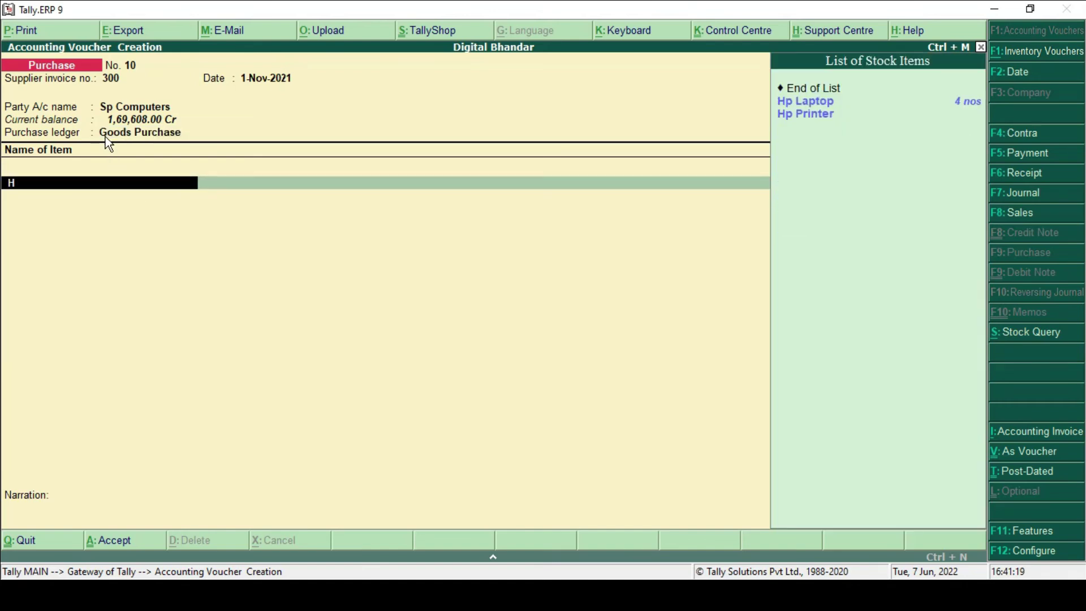
key("Down")
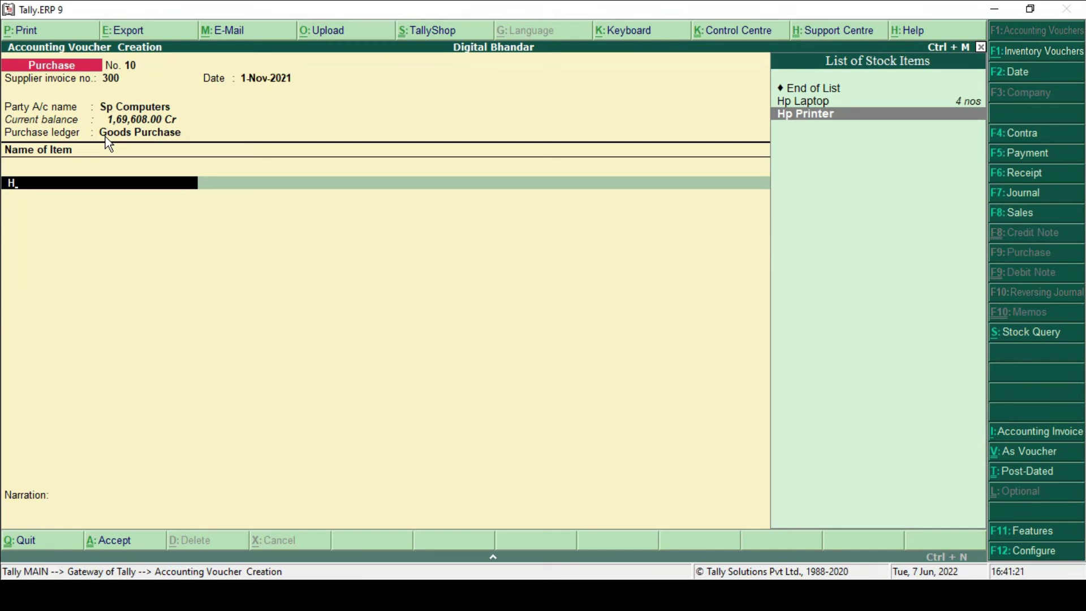
key("Return")
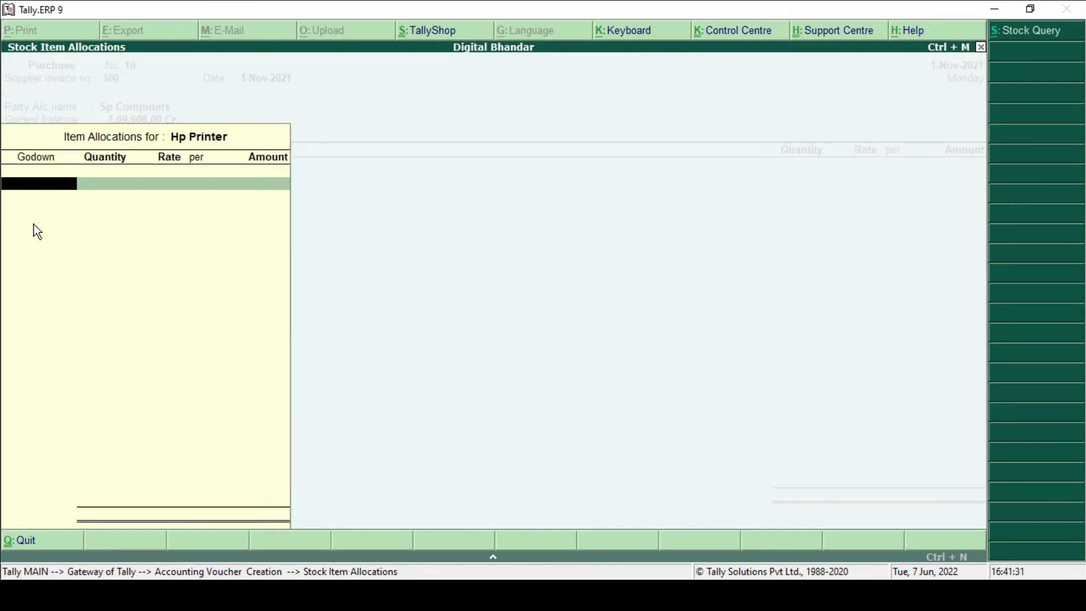
key("Down")
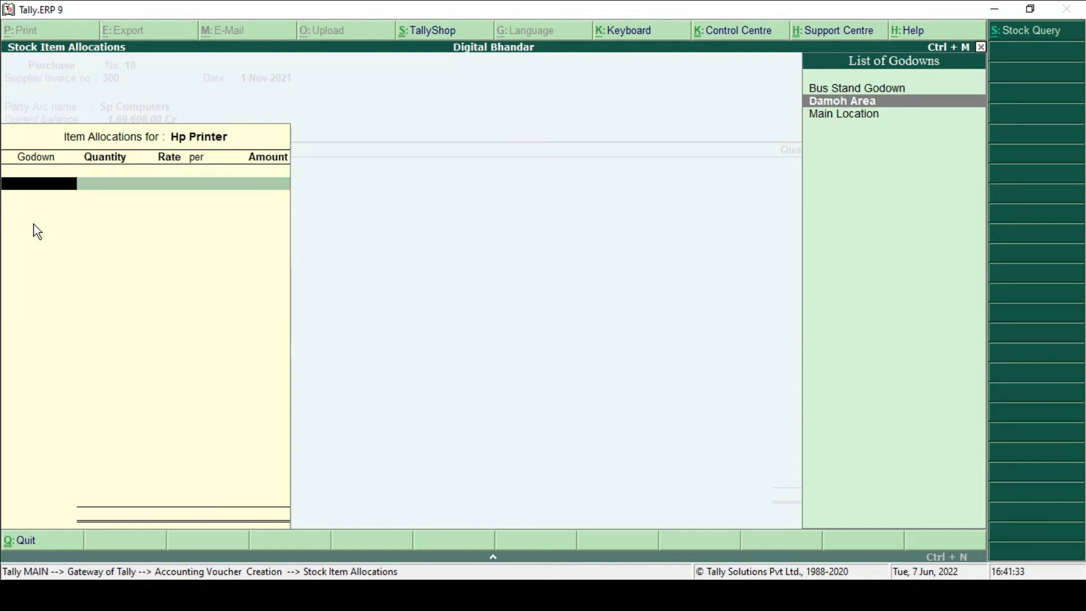
key("Down")
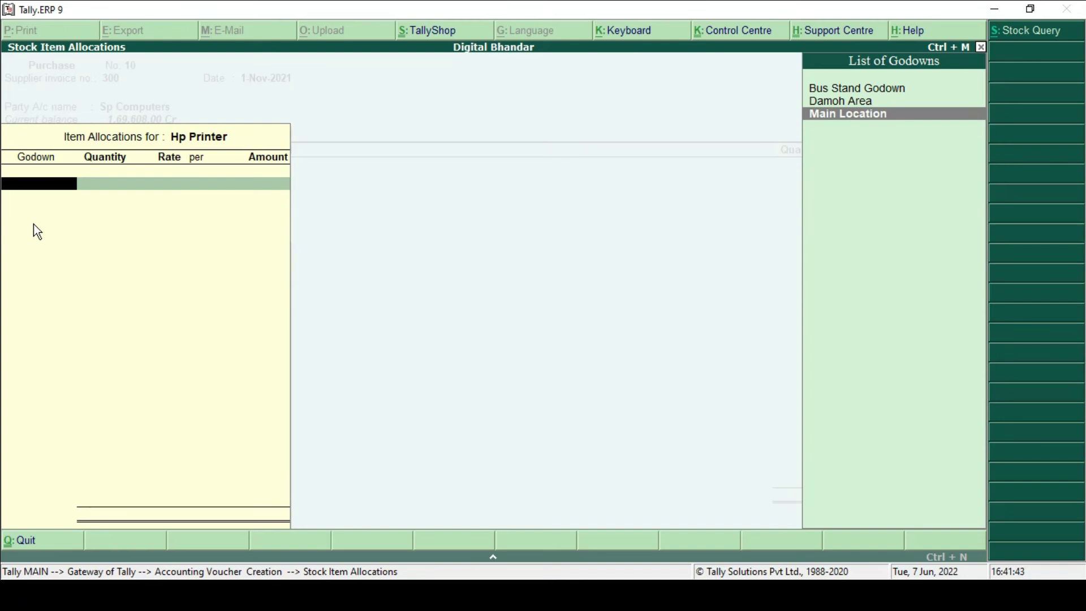
key("Return")
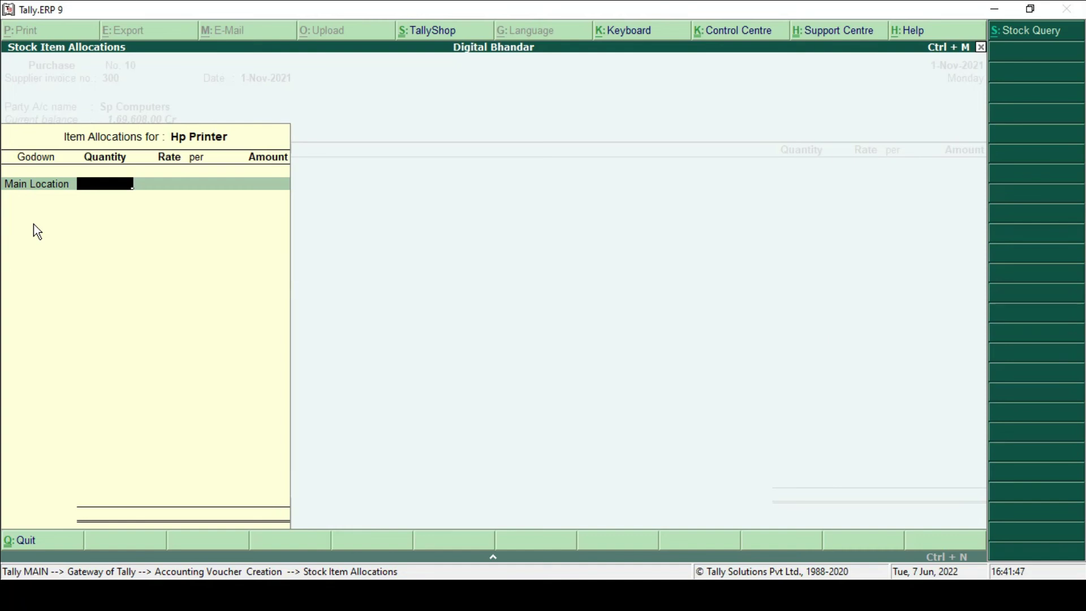
type("5")
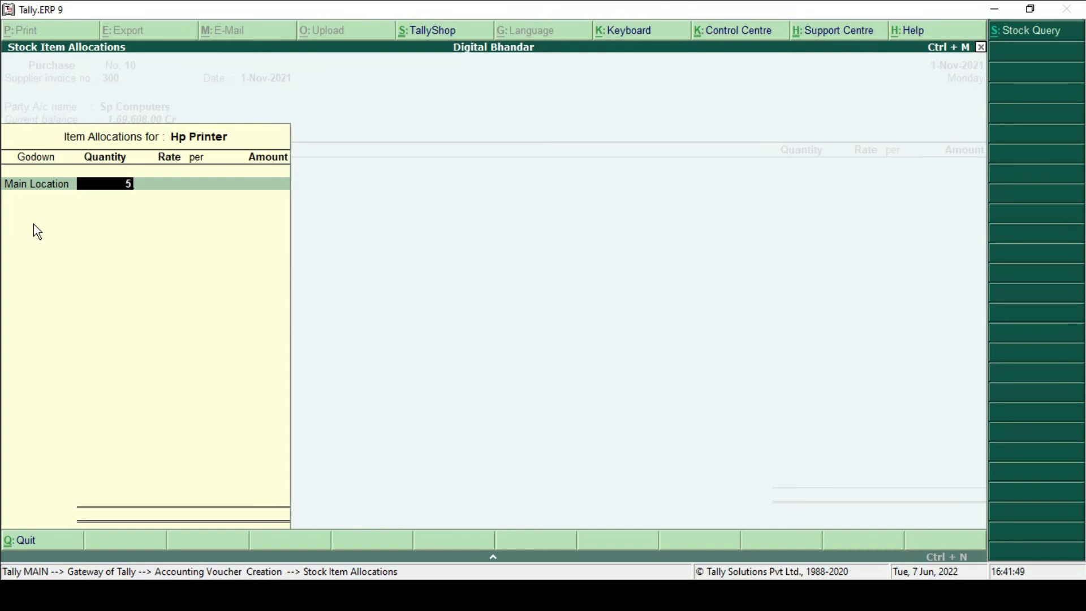
key("Return")
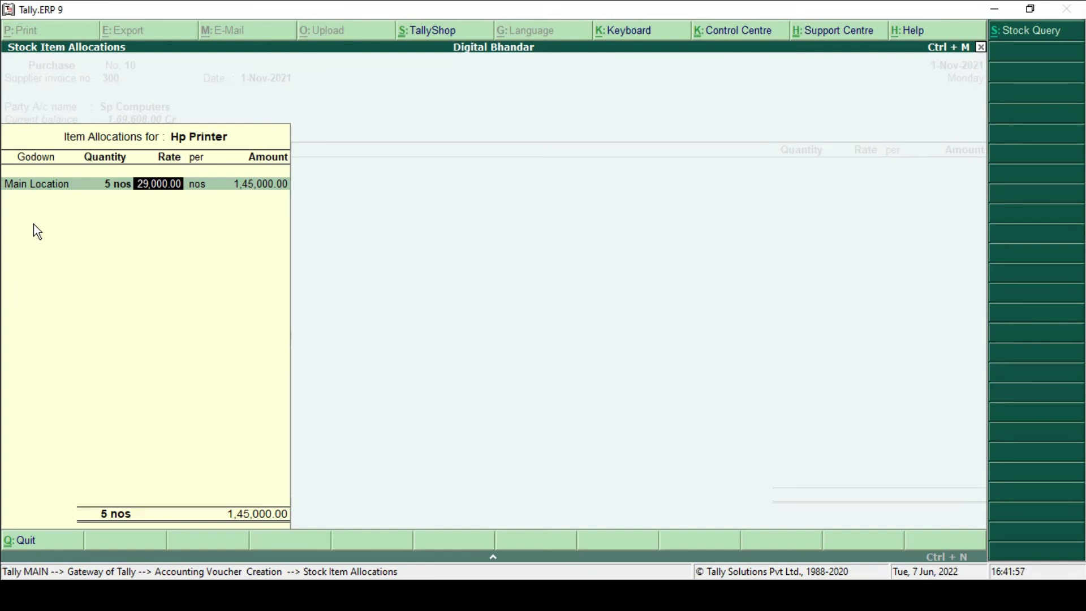
- Back out of the Hp Printer allocation and return to the purchase voucher's party account entry
key("BackSpace")
key("BackSpace")
key("BackSpace")
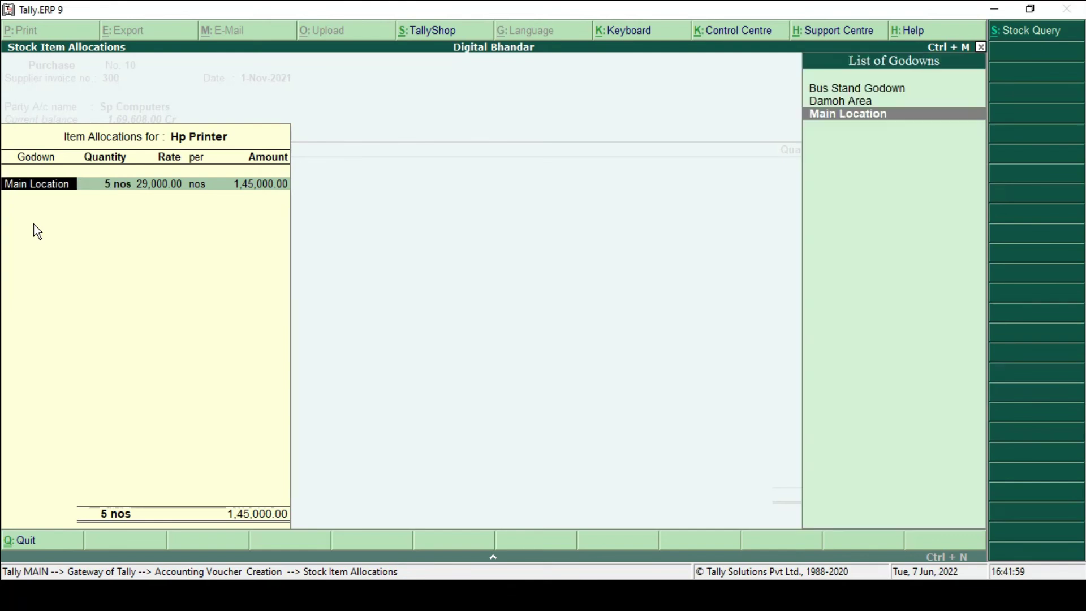
key("BackSpace")
key("BackSpace")
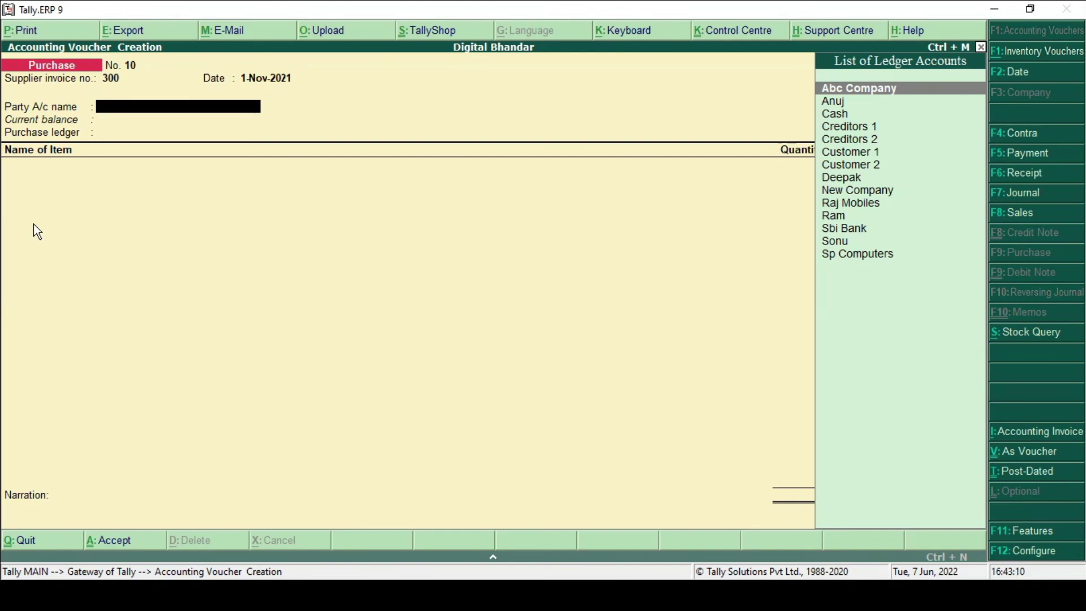
- Change the purchase voucher date to 1-May-2021
key("F2")
type("1-5-21")
key("Return")
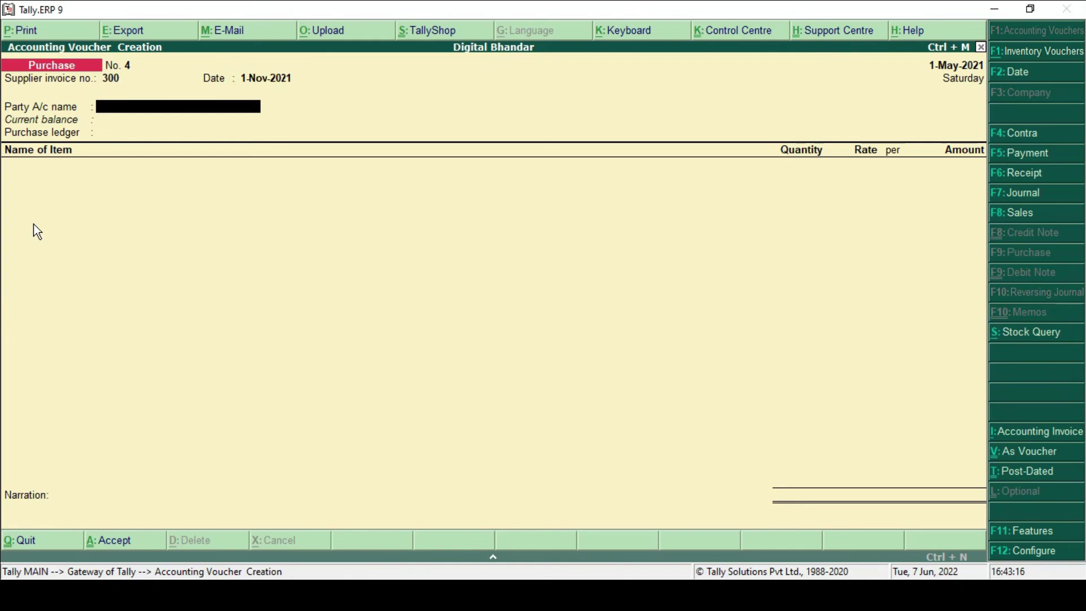
- Fill in the purchase voucher header with invoice date 1-May-2021, party account Sp Computers and purchase ledger Goods Purchase
left_click(245, 78)
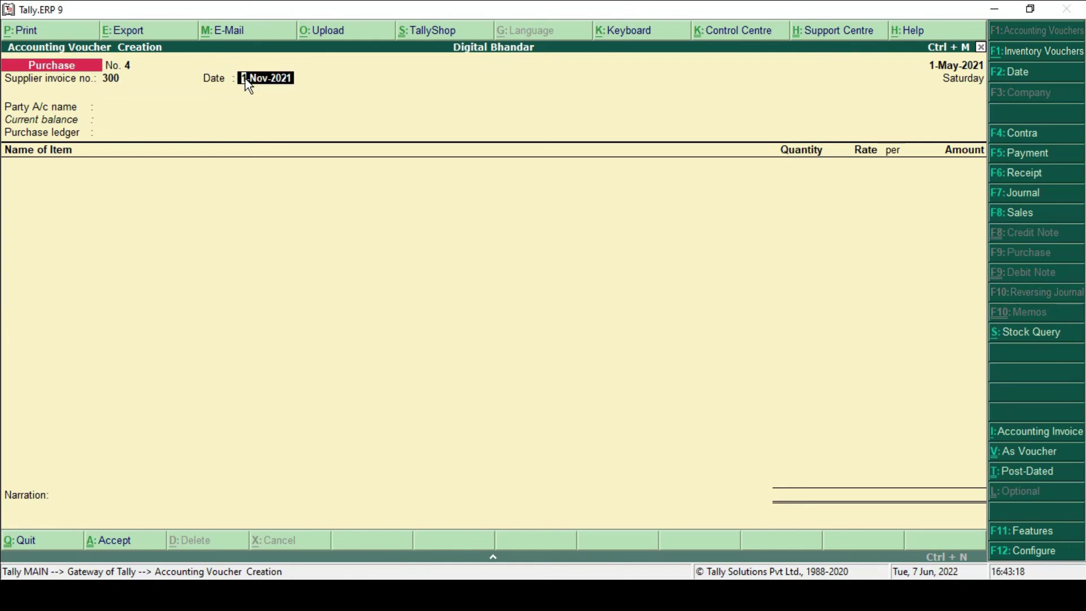
type("1-5-21")
key("Return")
type("Sp")
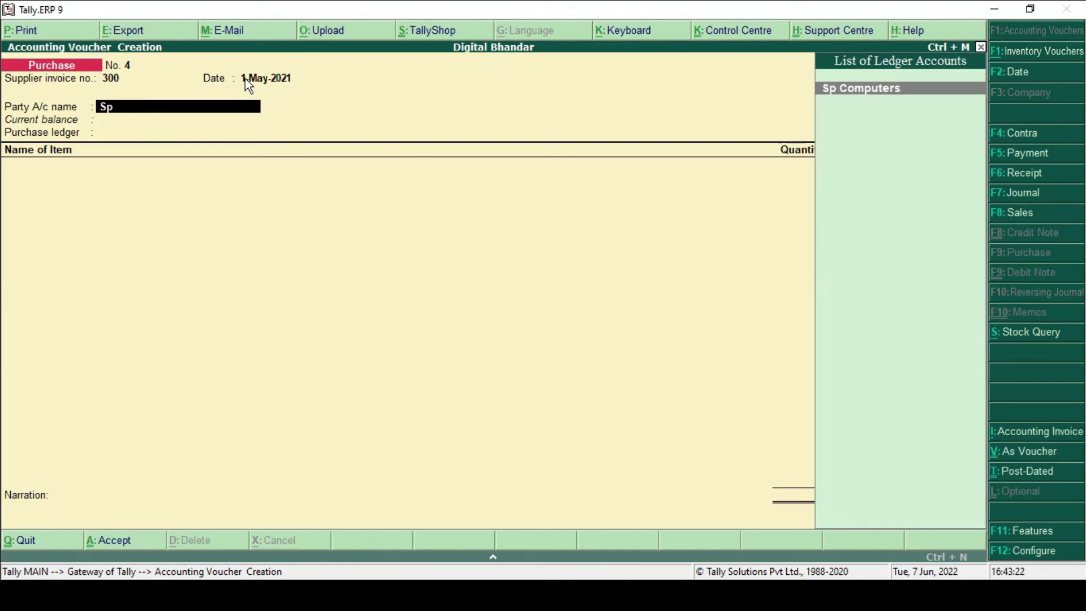
key("Return")
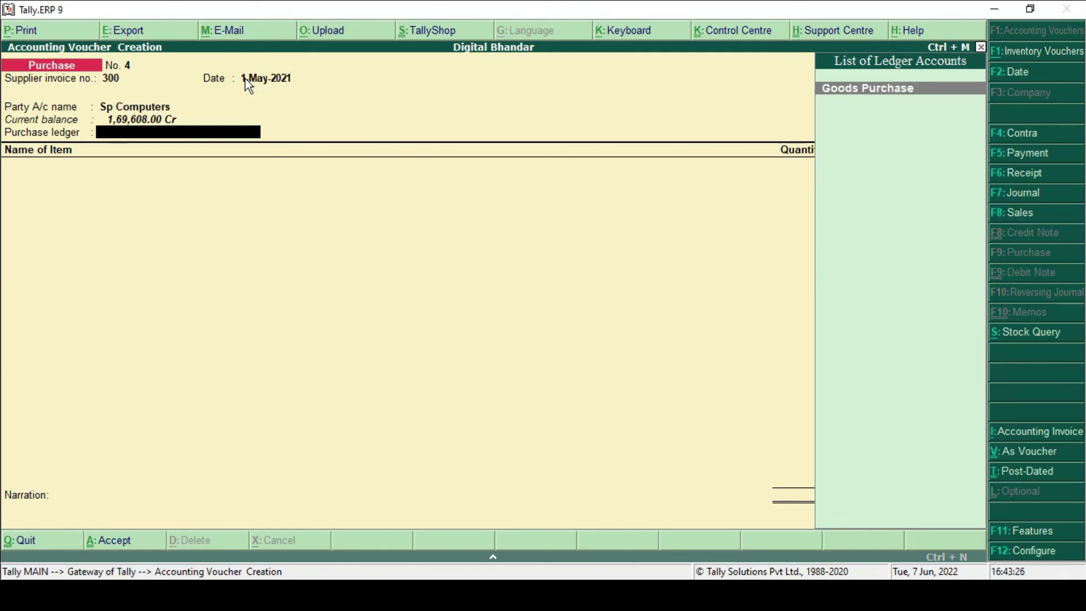
key("Return")
- Add Hp Printer to the purchase voucher with 5 nos allocated to the Main Location godown, keeping the prefilled rate
type("H")
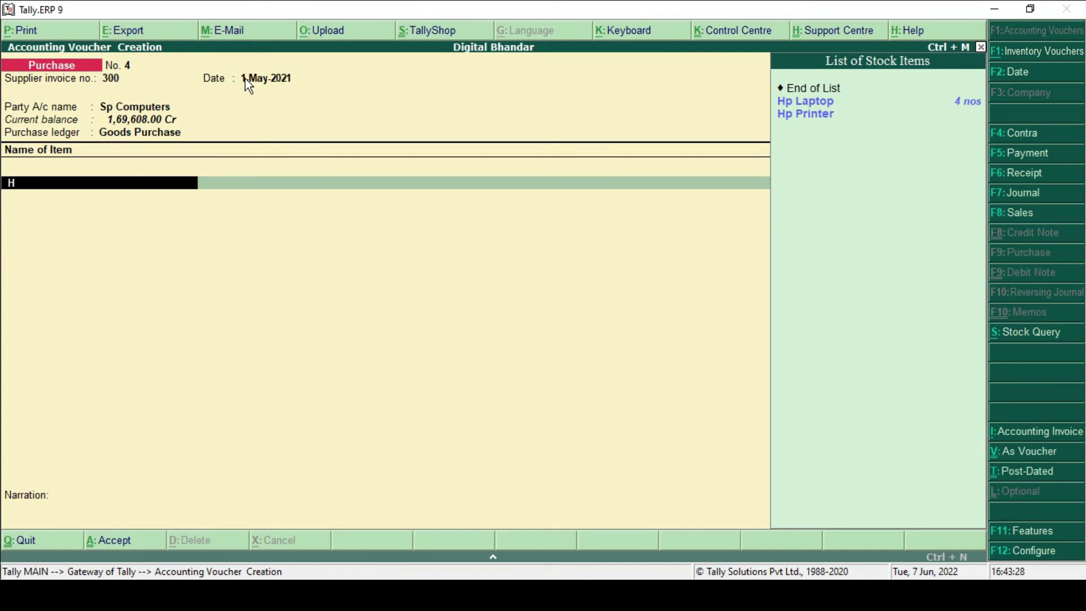
key("Down")
key("Down")
key("Return")
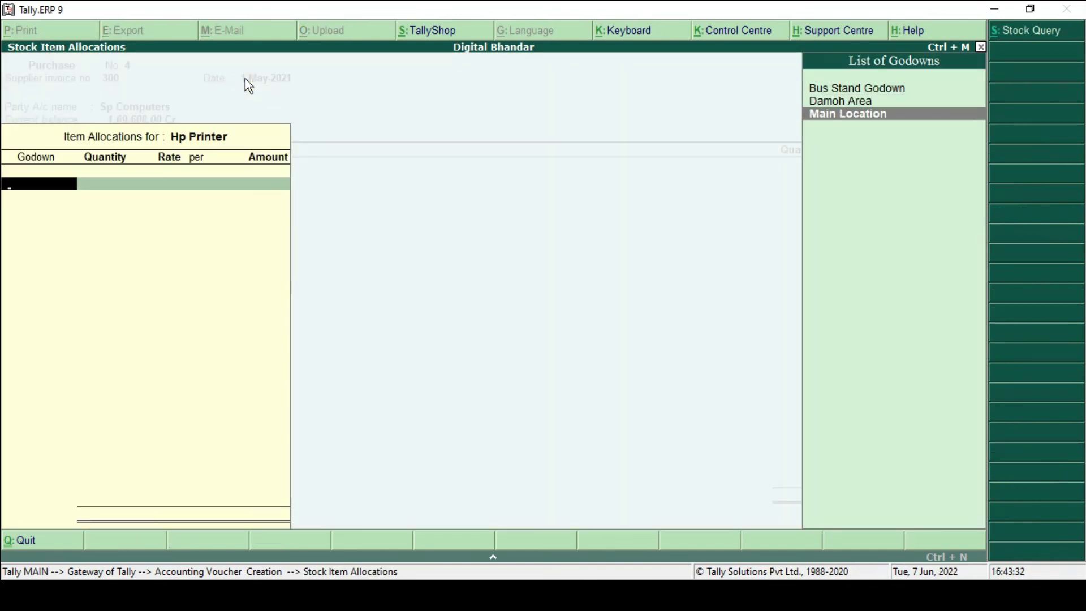
key("Return")
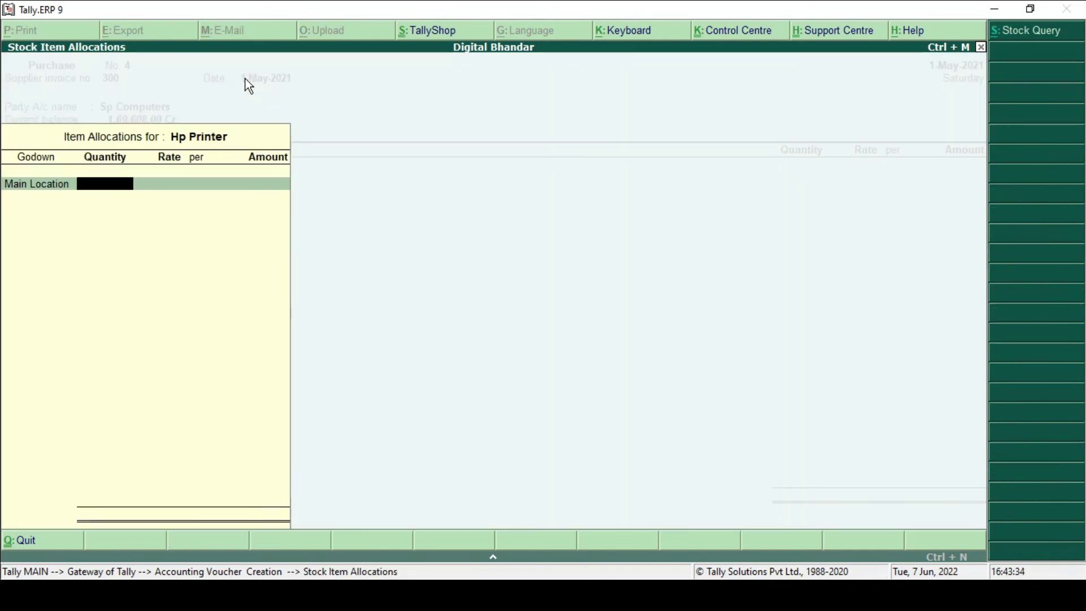
type("5")
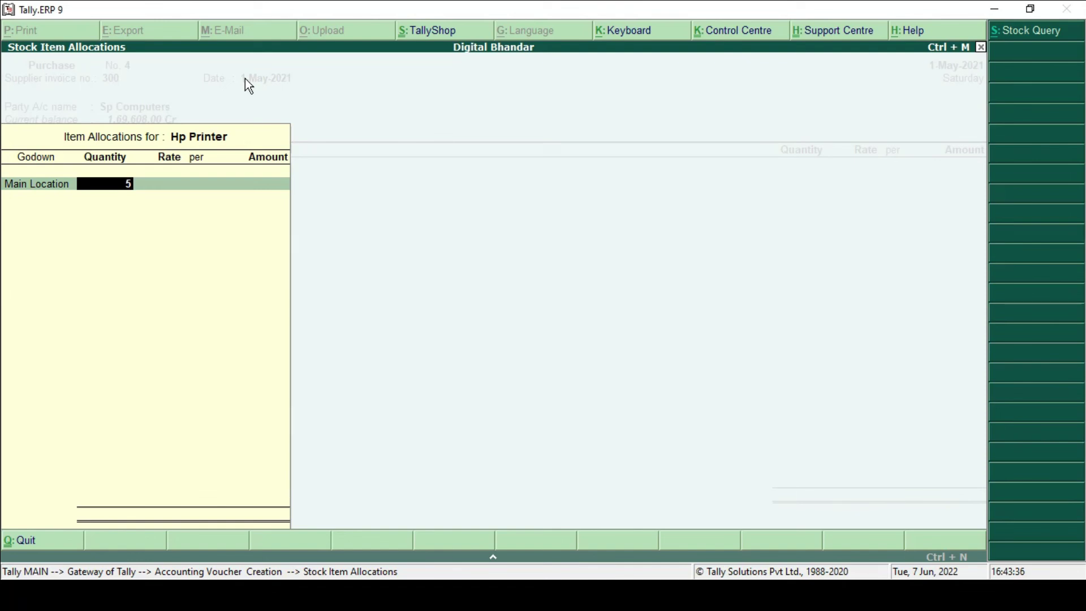
key("Return")
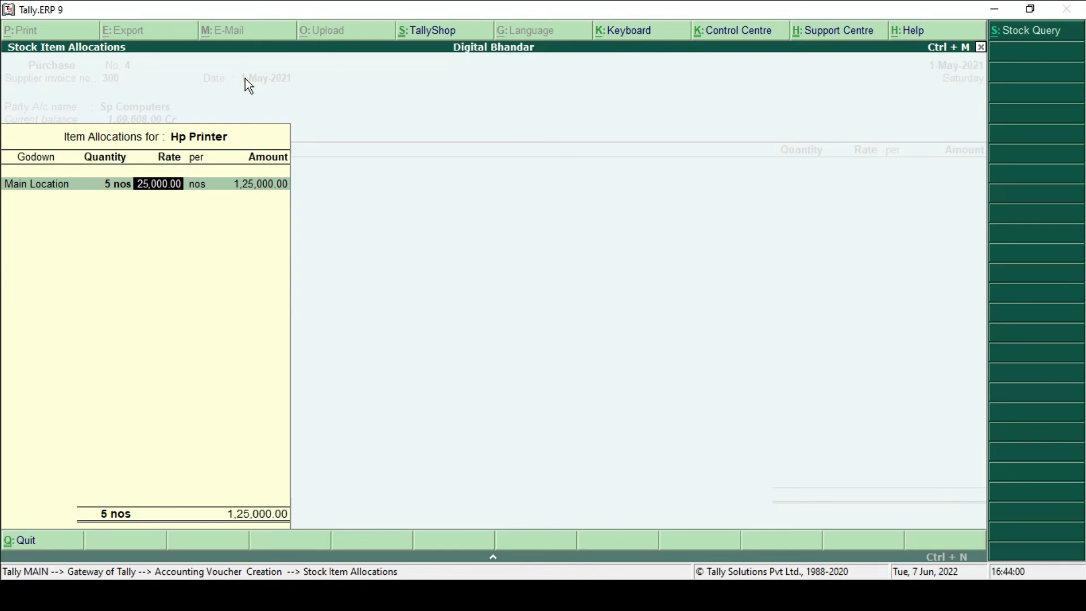
key("Return")
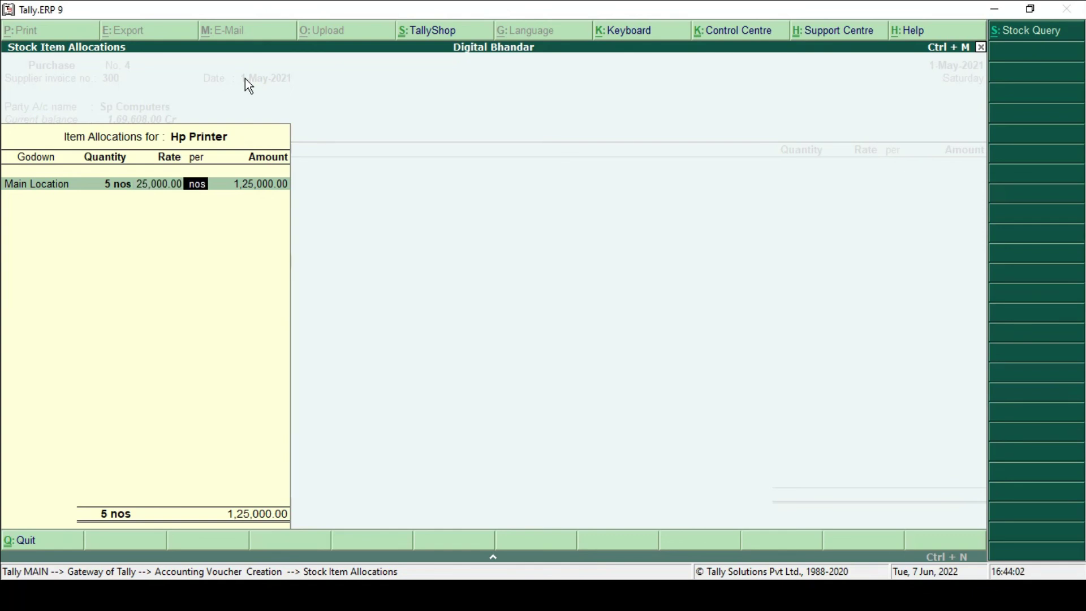
key("Return")
key("Return")
key("Return")
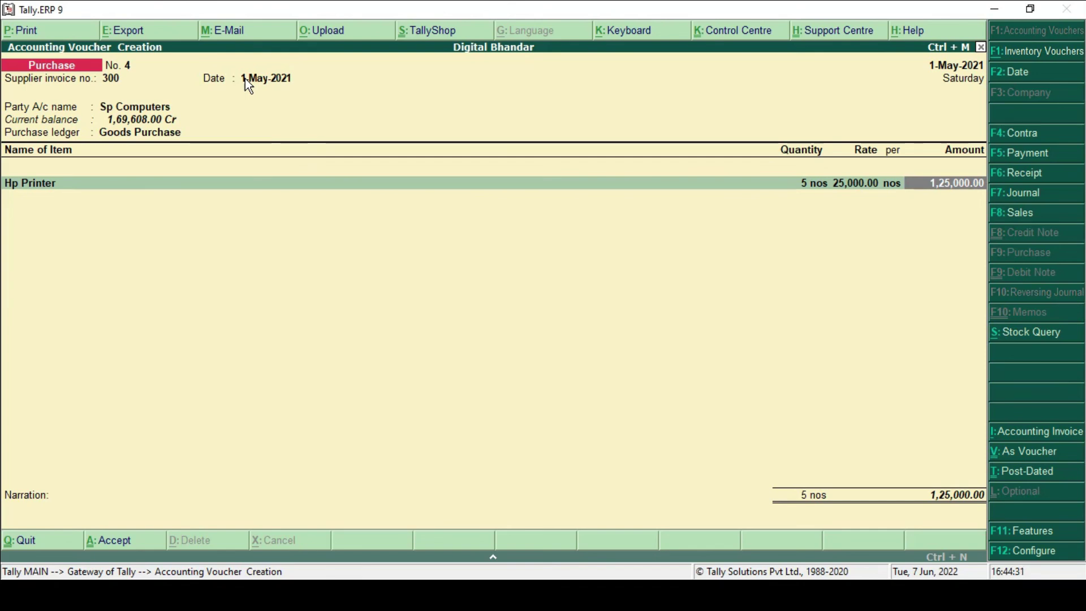
- End the purchase voucher's item list, leave the narration blank and save the voucher
key("Return")
key("Return")
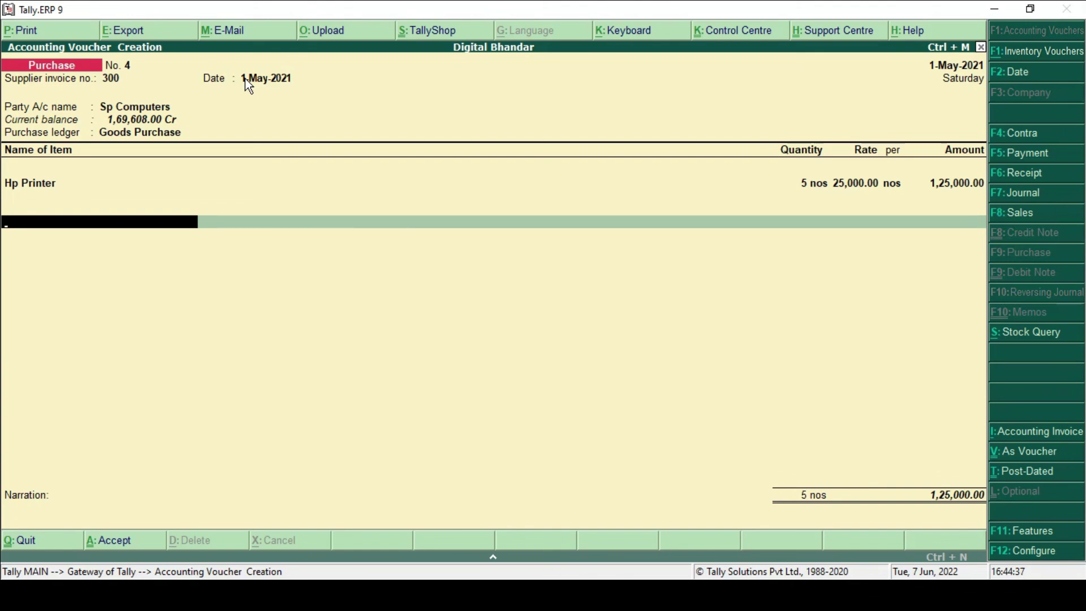
key("Return")
key("Return")
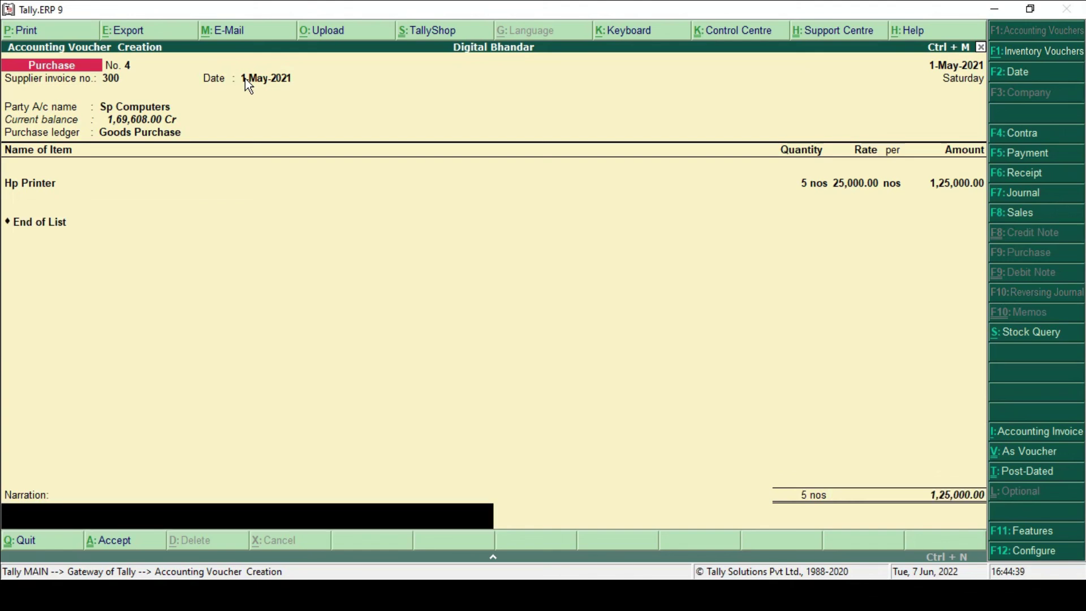
key("Return")
key("Return")
key("Return")
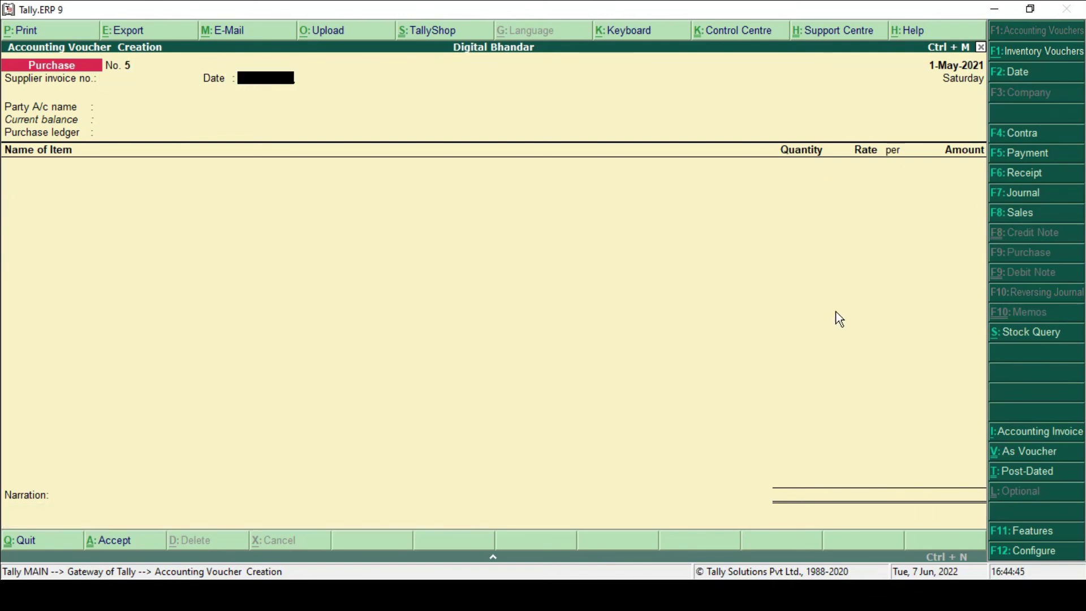
- Start a sales voucher with reference number 320, the customer's ledger as party account and Goods Sales as sales ledger
left_click(1009, 215)
type("320")
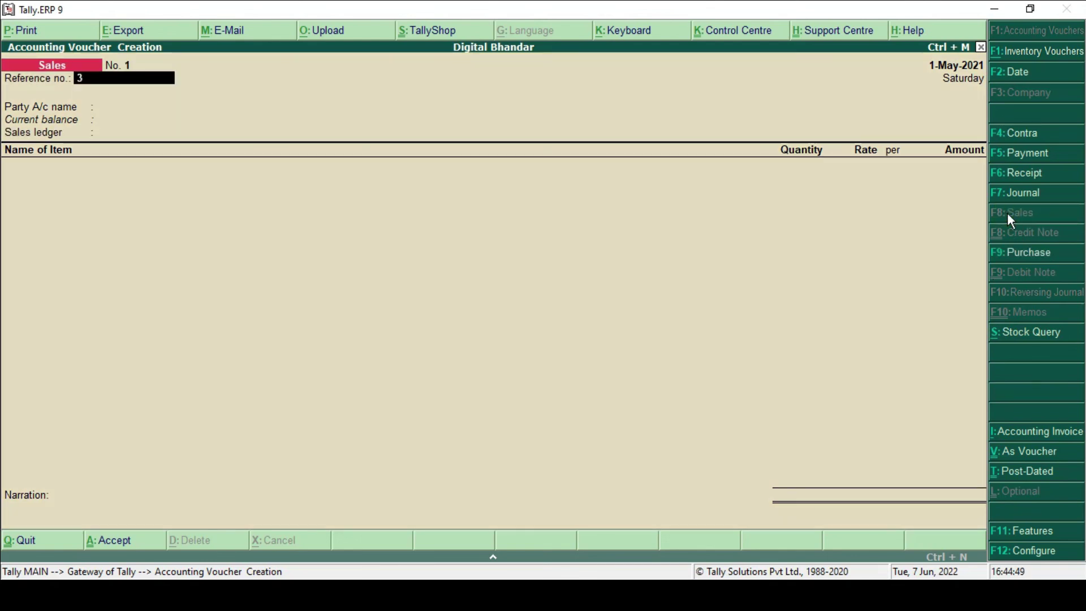
key("Return")
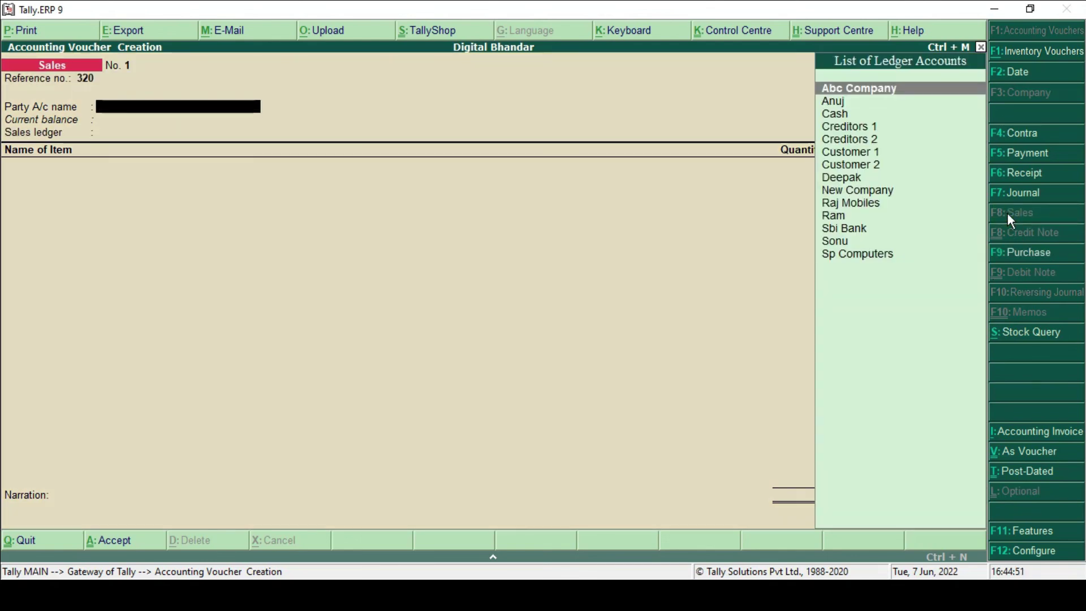
key("Down")
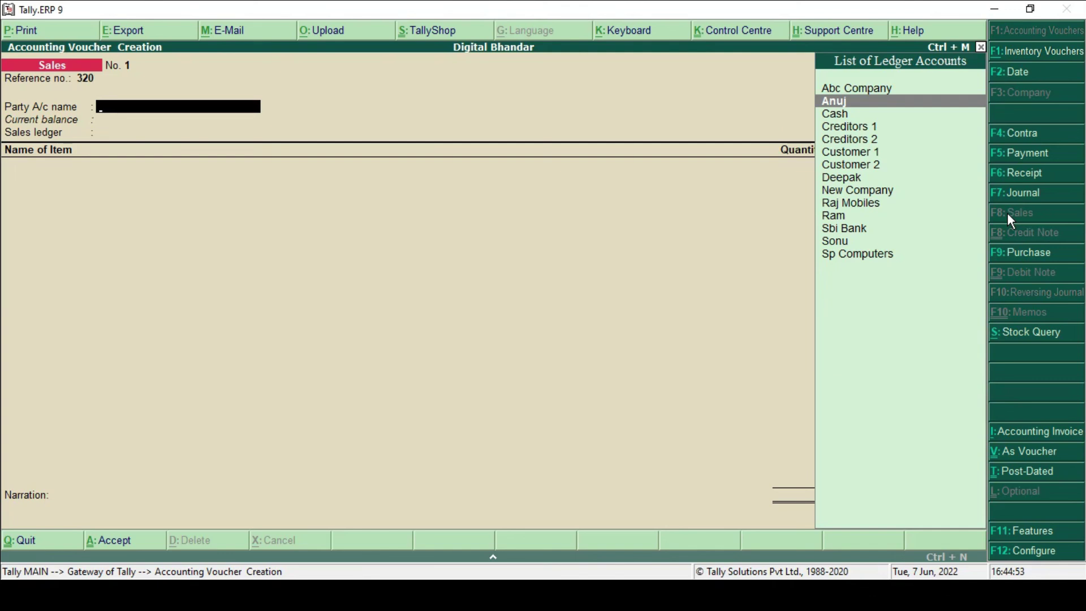
key("Return")
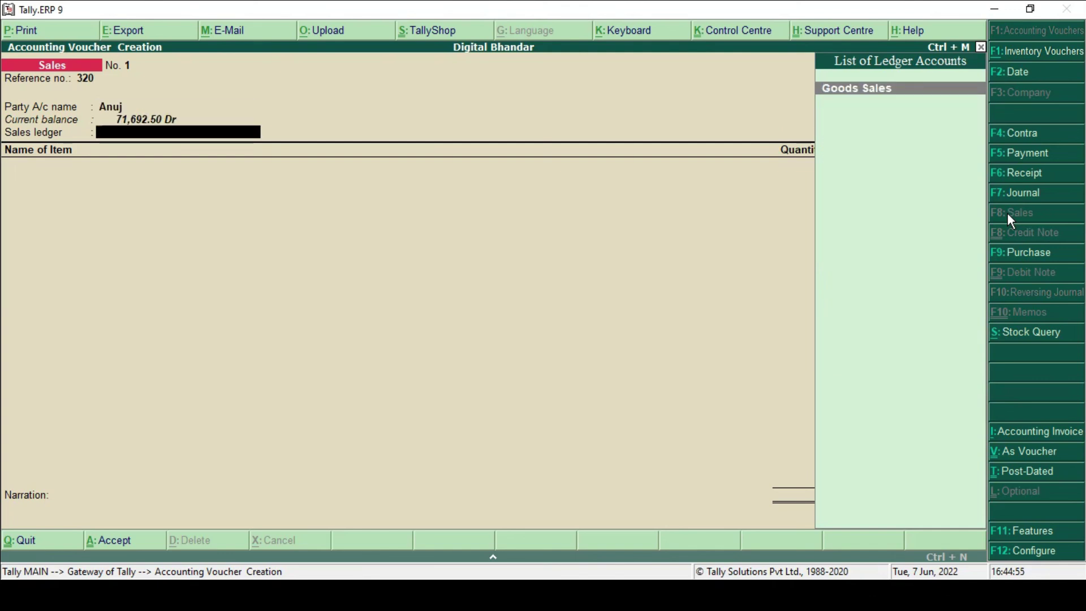
key("Return")
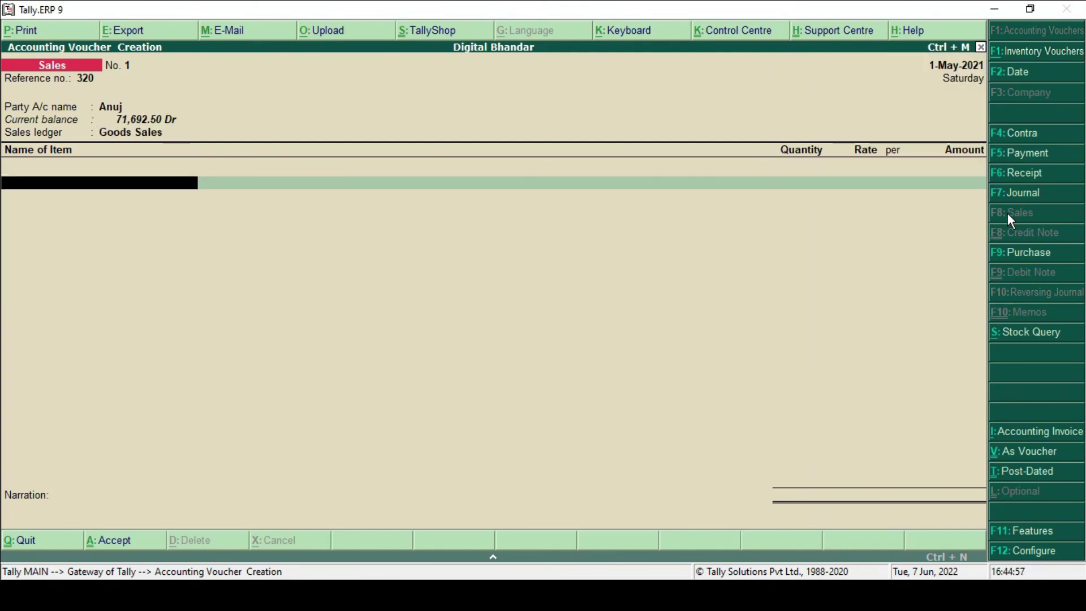
- Add Hp Printer to the sales voucher with 2 nos from the Main Location godown, keeping the prefilled rate
type("H")
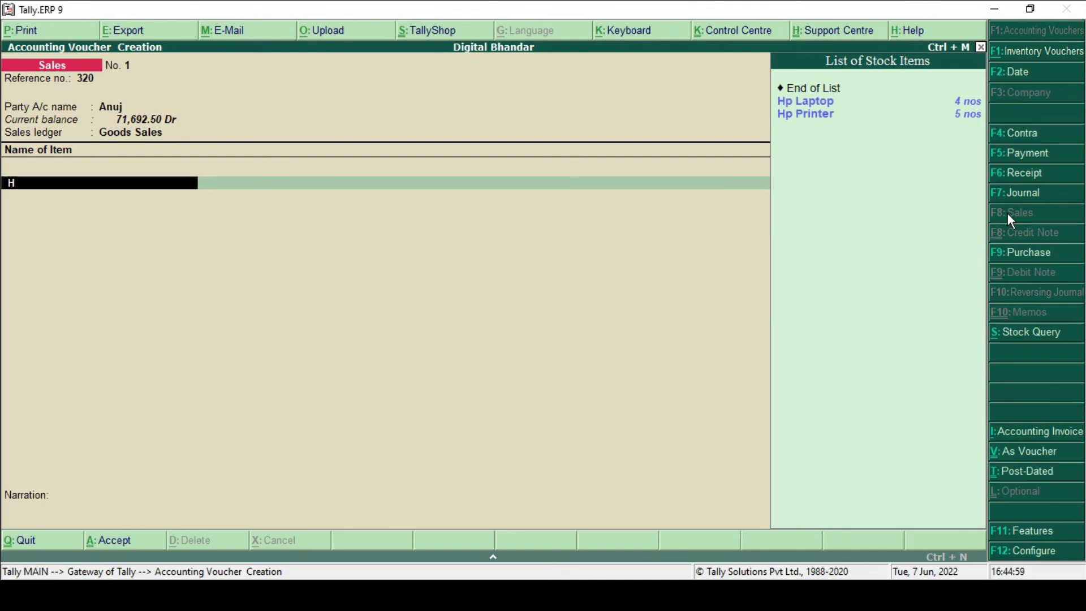
key("Down")
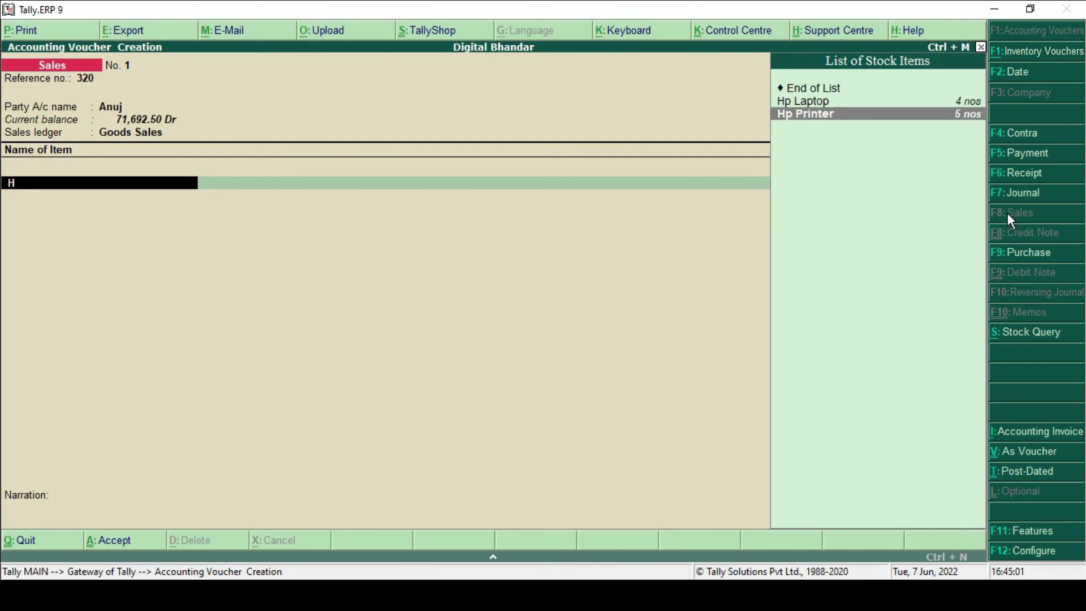
key("Return")
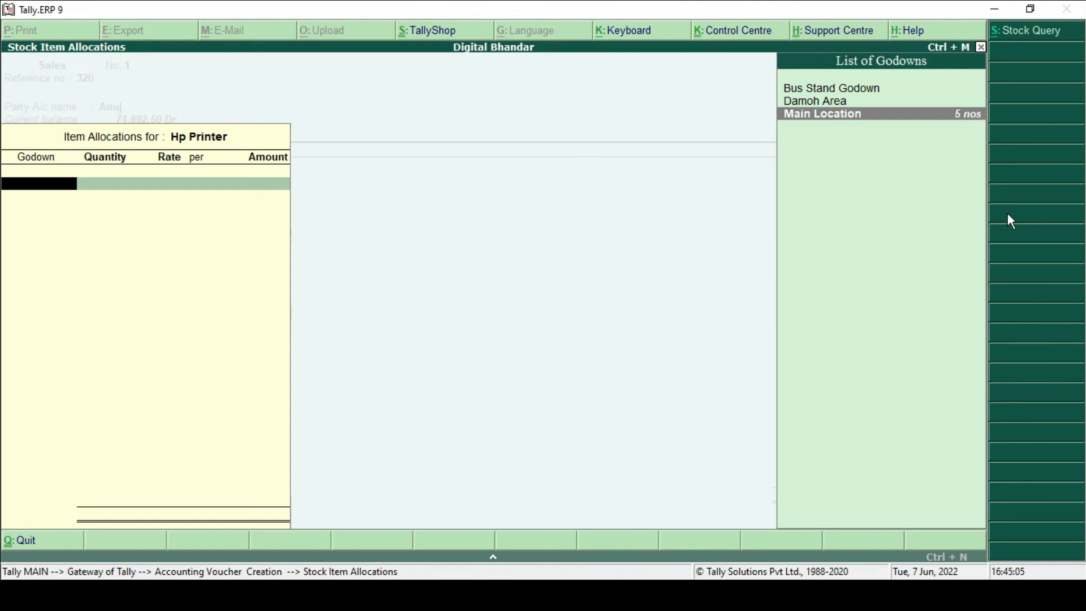
key("Return")
type("2")
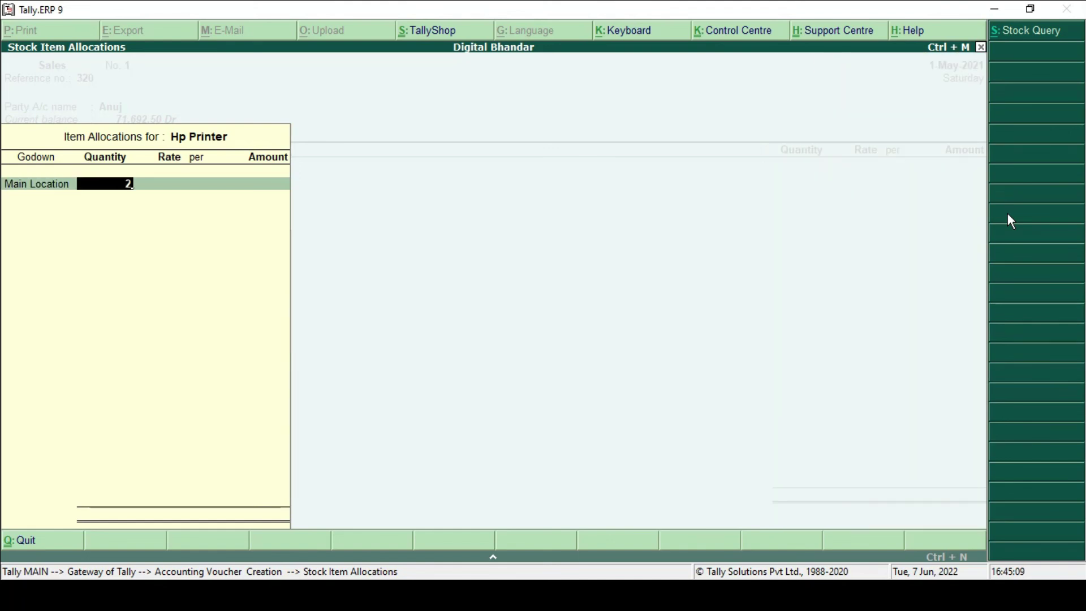
key("Return")
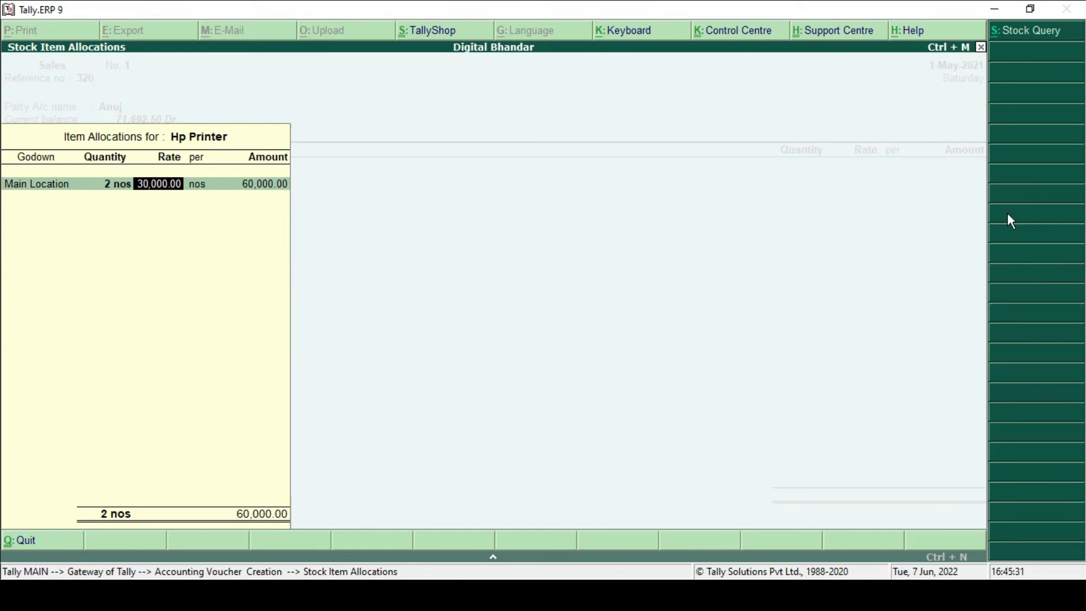
key("Return")
key("Return")
key("Return")
key("Return")
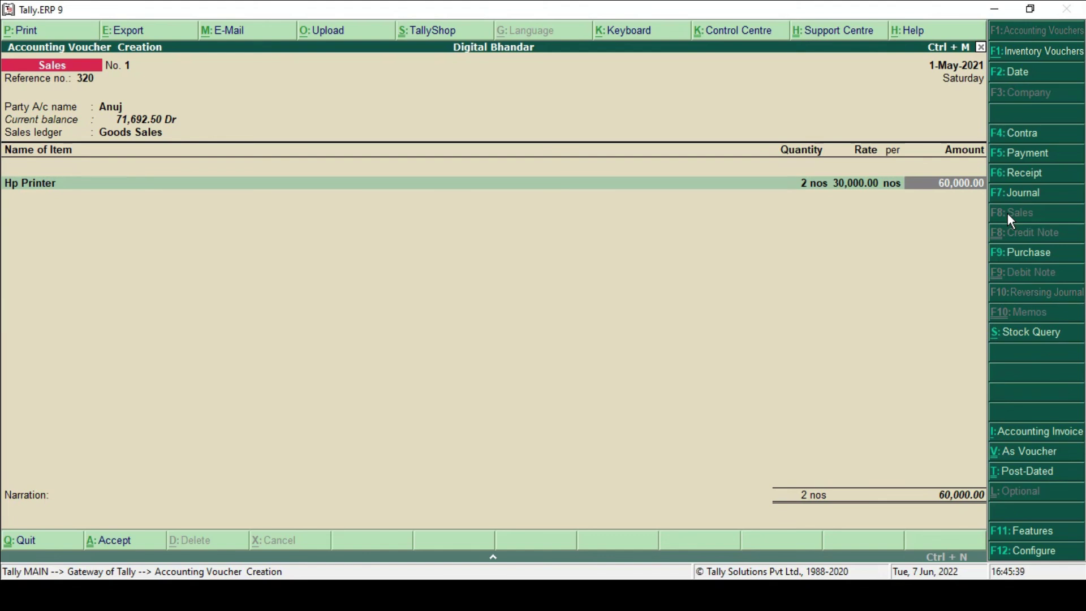
- End the sales voucher's entries, leave the narration blank and save the voucher
key("Return")
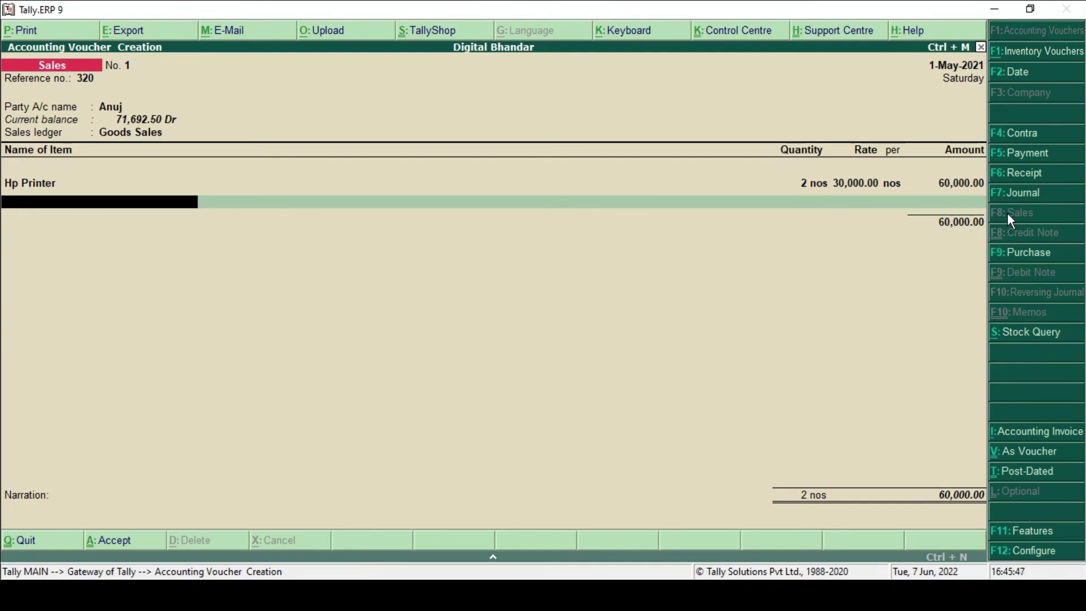
key("Return")
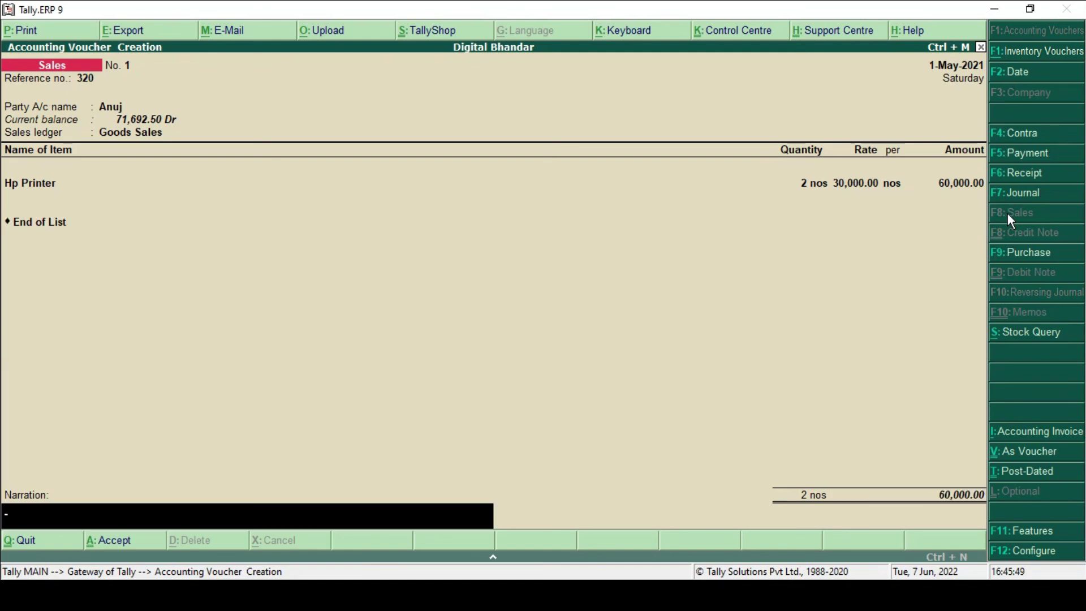
key("Return")
key("Return")
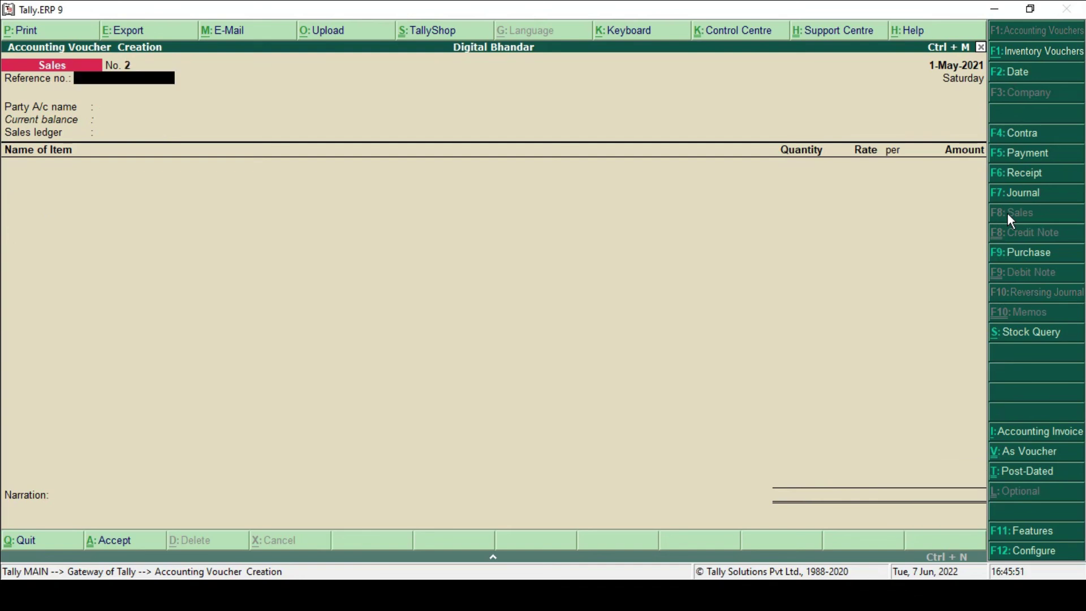